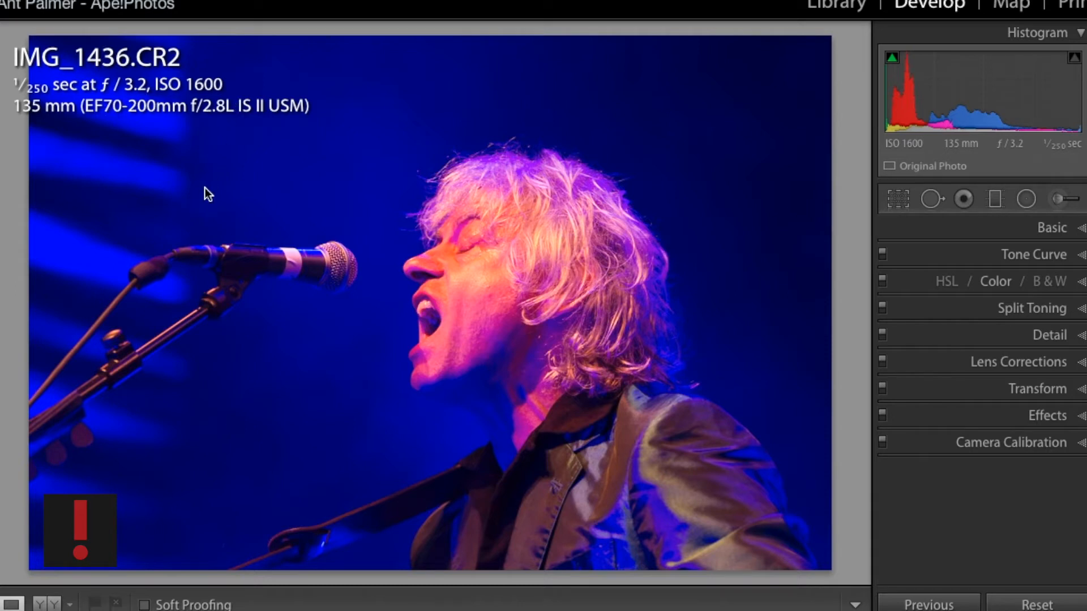
- Zoom into the photo at full size and pan around the microphone and face to examine noise
left_click(351, 245)
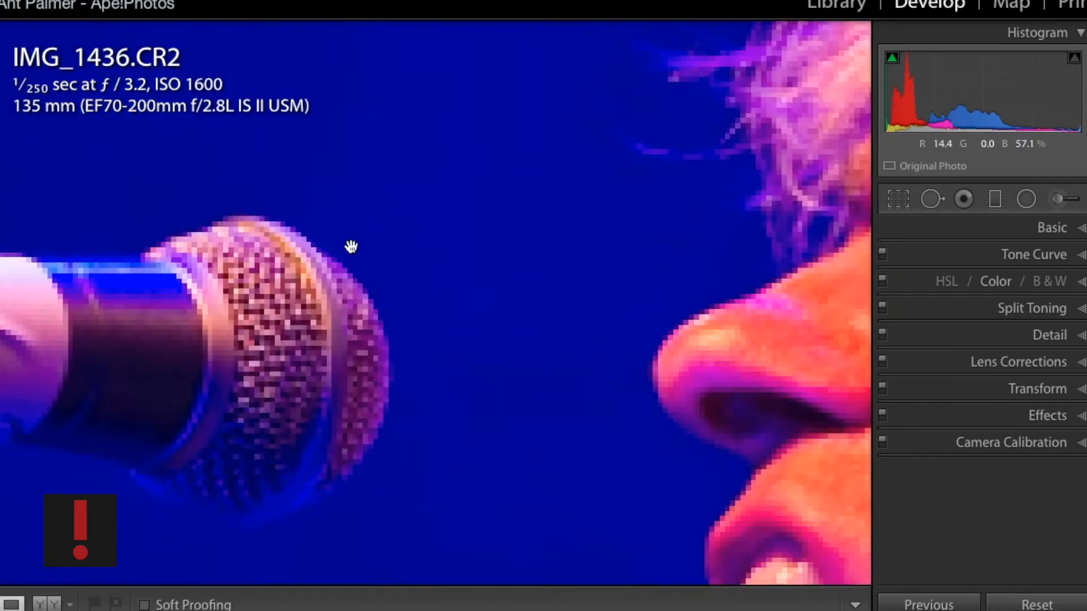
left_click_drag(383, 323, 306, 88)
left_click_drag(399, 185, 135, 152)
left_click_drag(723, 246, 352, 257)
left_click_drag(283, 257, 283, 306)
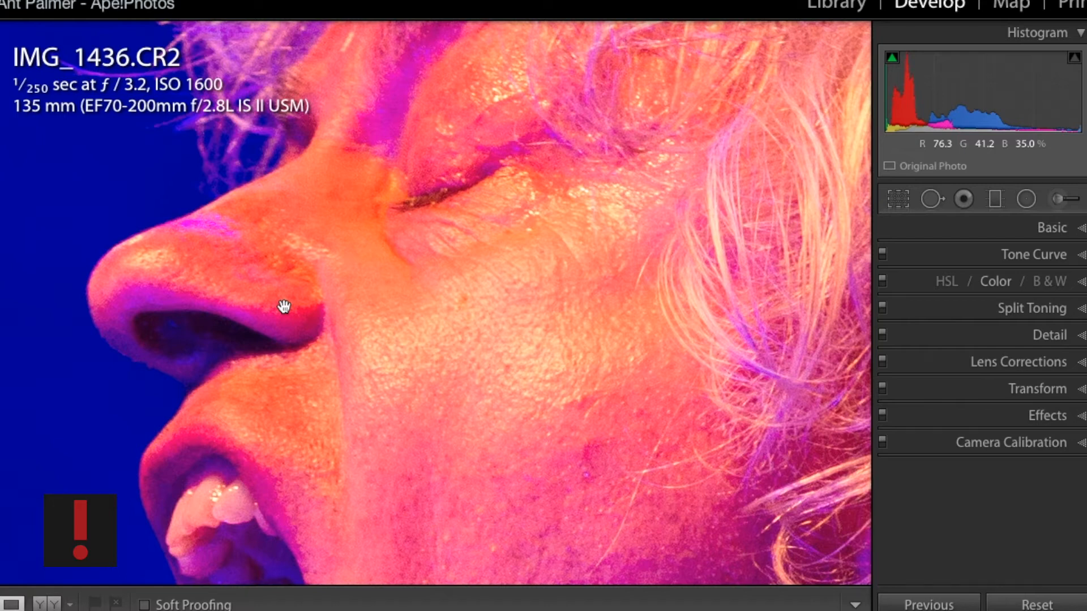
- Try the Black & White treatment in the Basic panel, inspect the face up close, and return to Color
left_click(1050, 234)
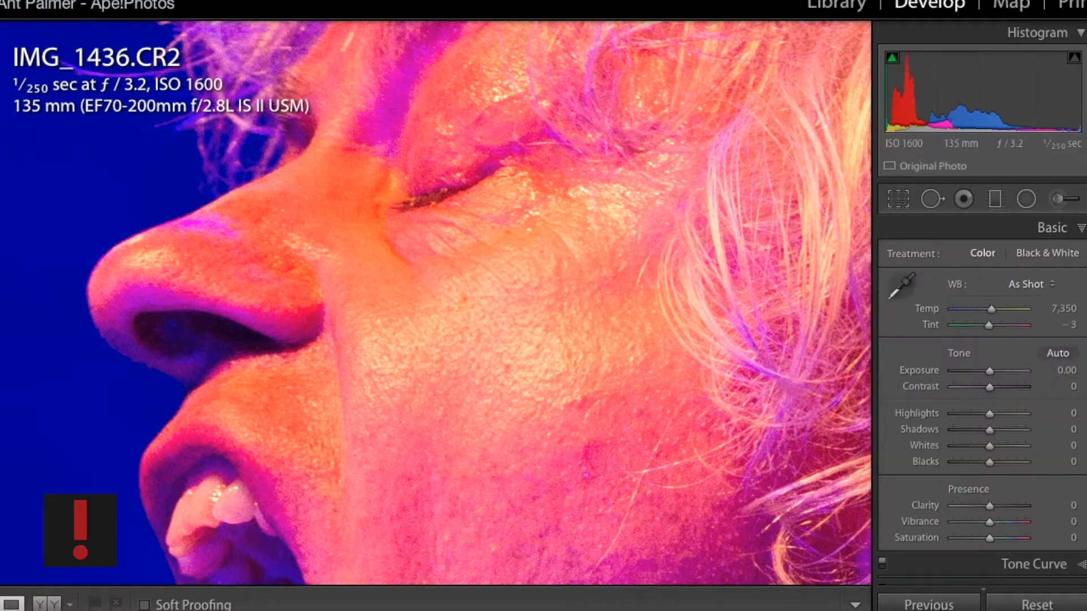
left_click(1047, 252)
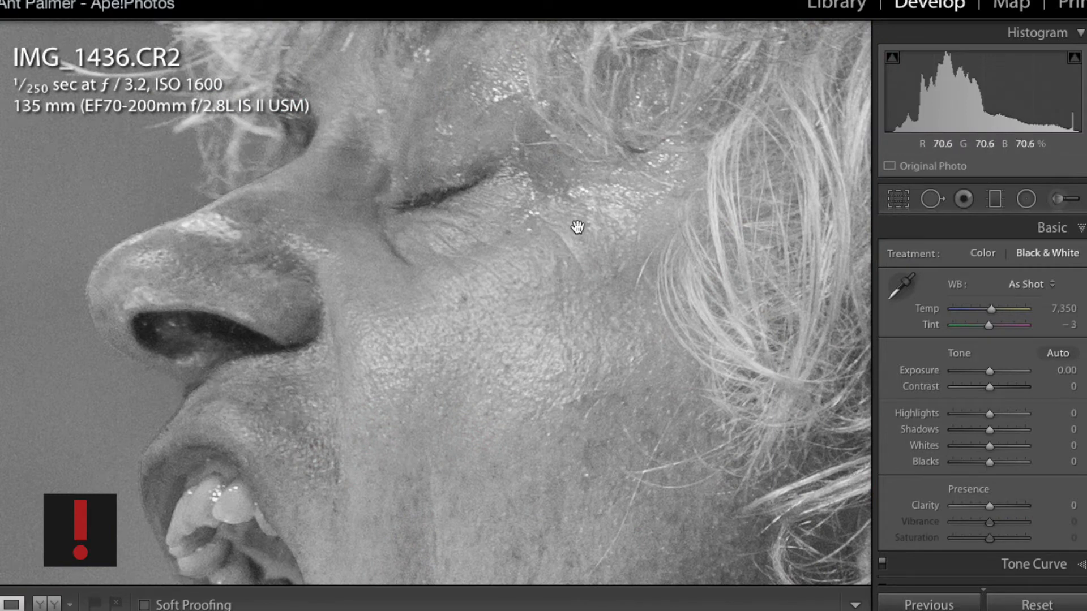
left_click(496, 331)
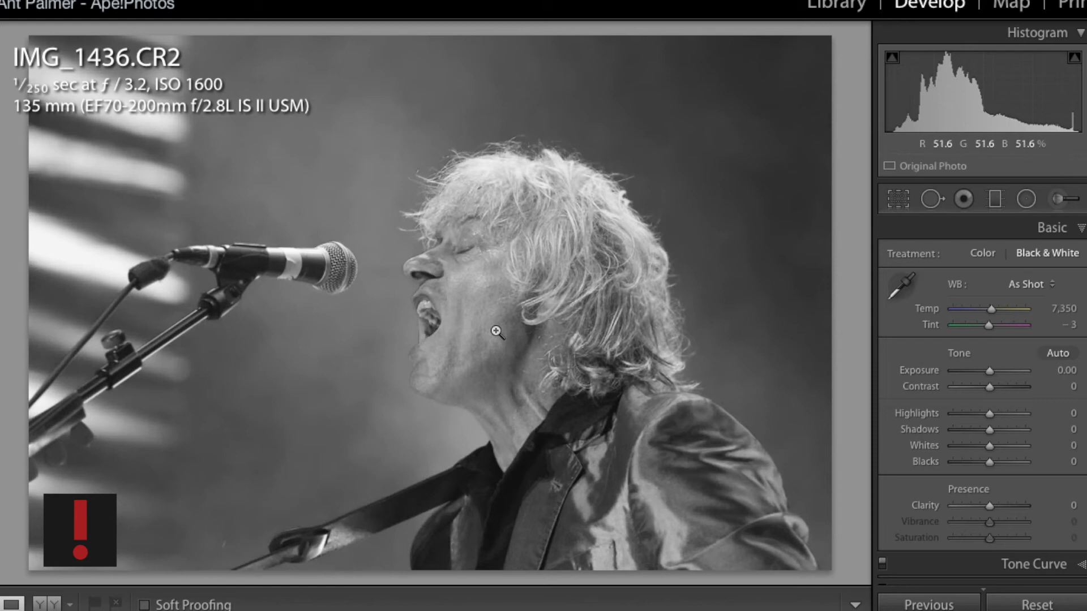
left_click(425, 367)
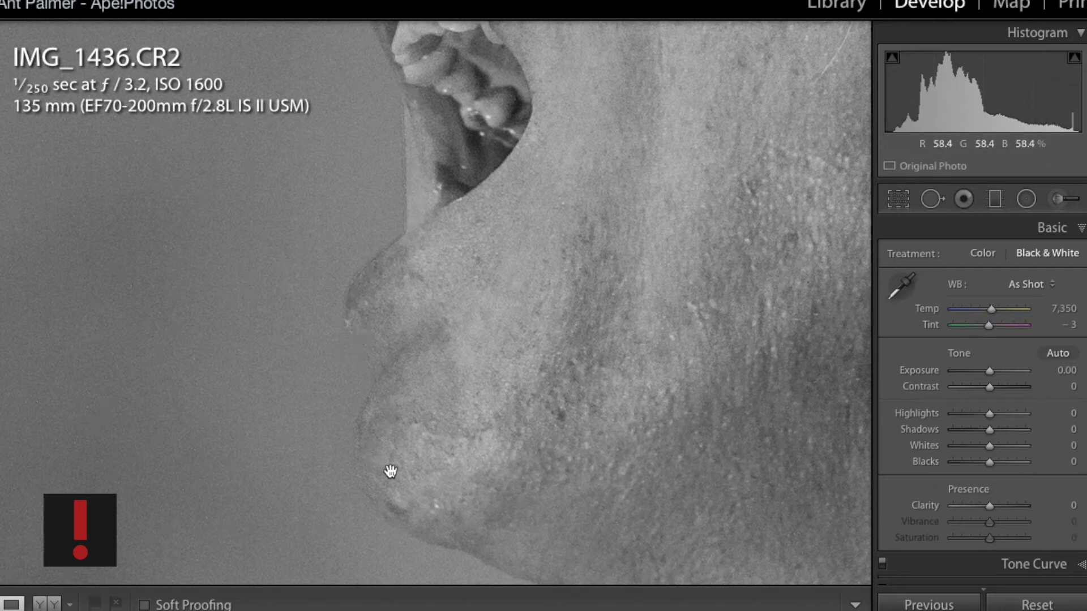
left_click(626, 126)
left_click_drag(213, 189, 461, 237)
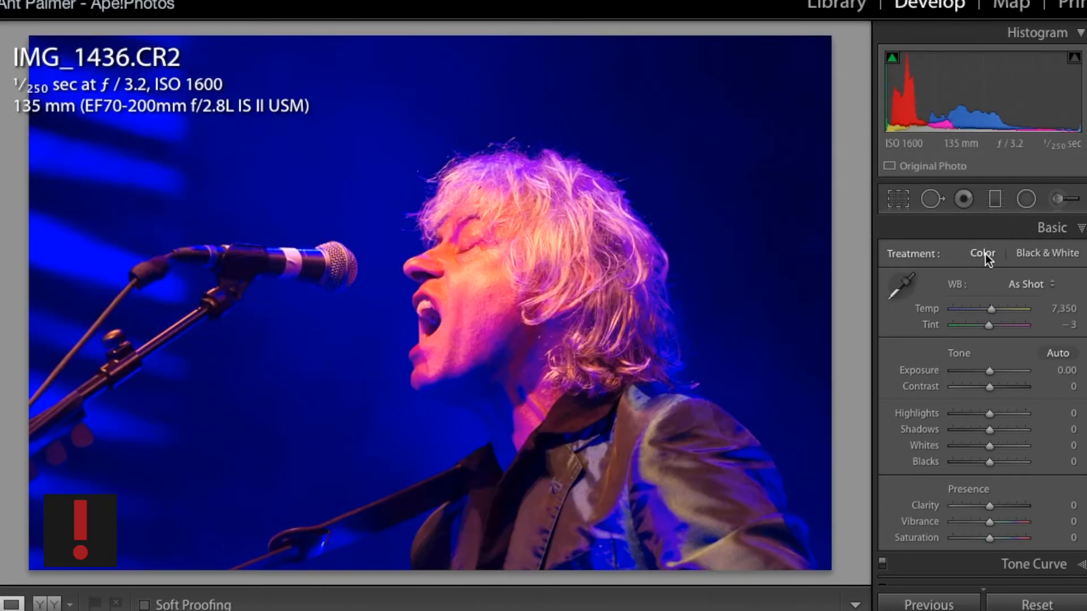
left_click(986, 254)
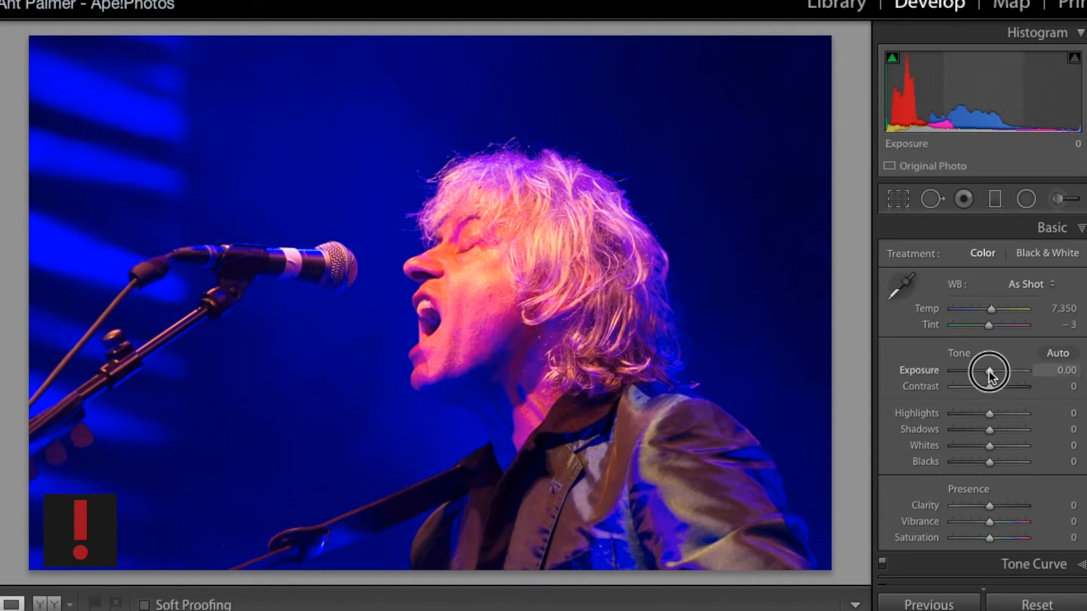
- Set Exposure to +0.45 and Contrast to +8
left_click_drag(990, 372, 993, 371)
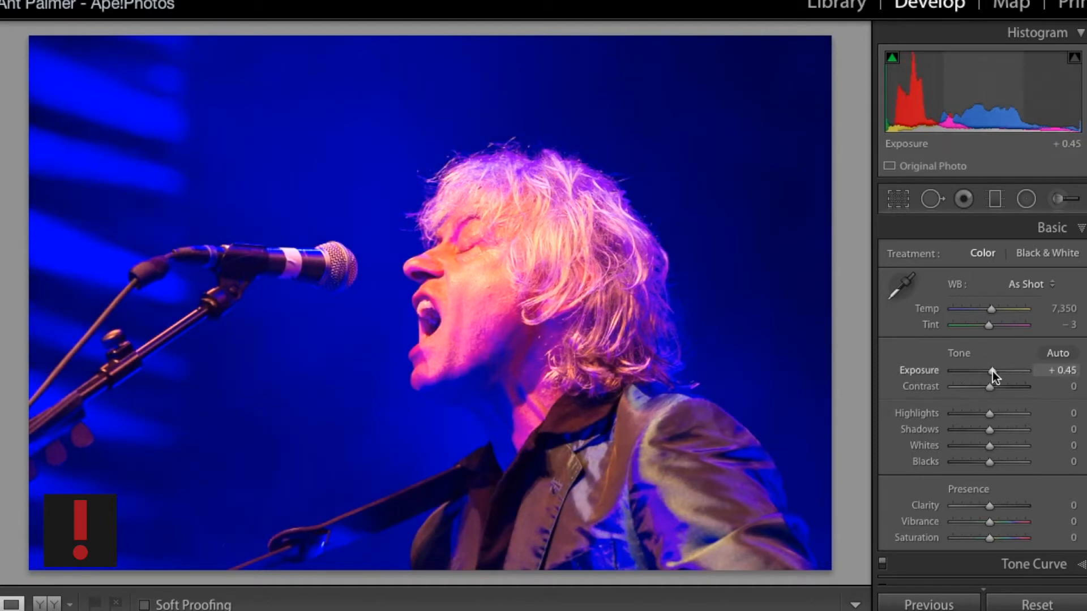
left_click_drag(990, 387, 994, 387)
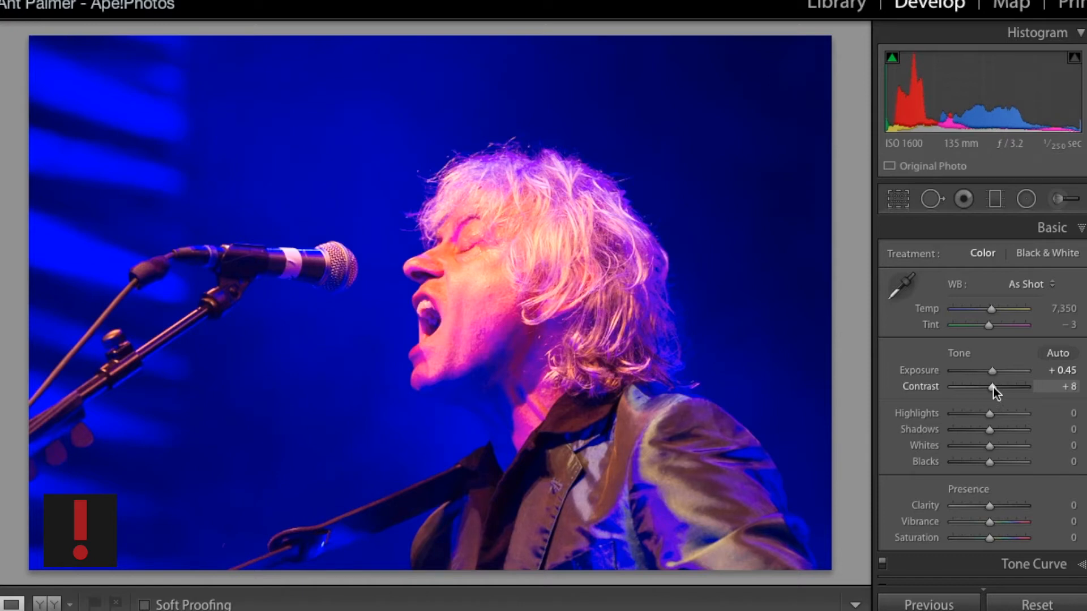
- In the HSL Color panel, set Blue saturation to -29 and Blue luminance to +28
scroll(994, 387, "down", 3)
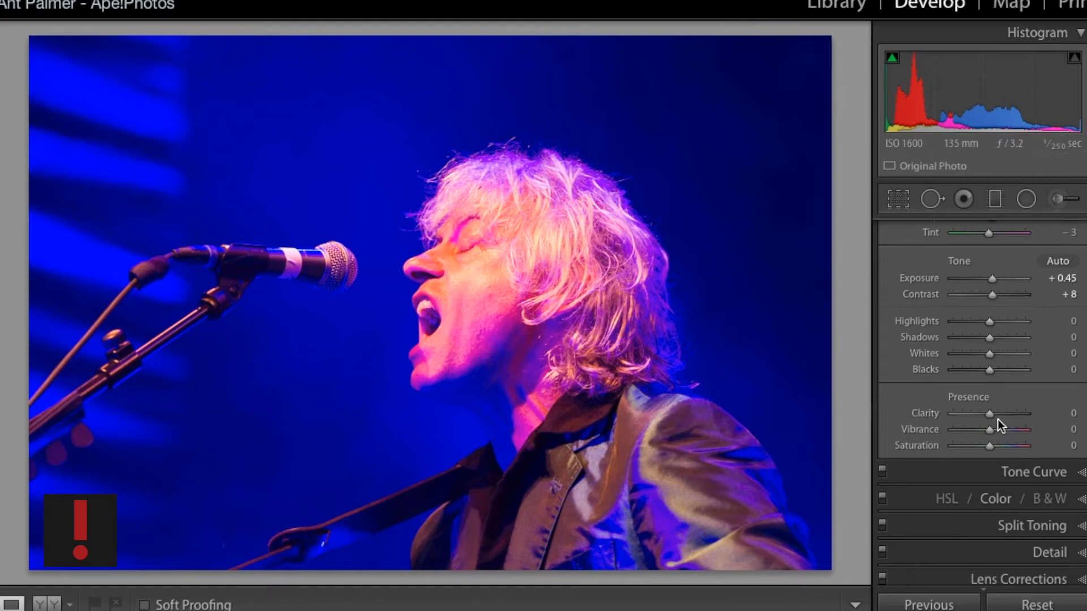
scroll(993, 488, "down", 2)
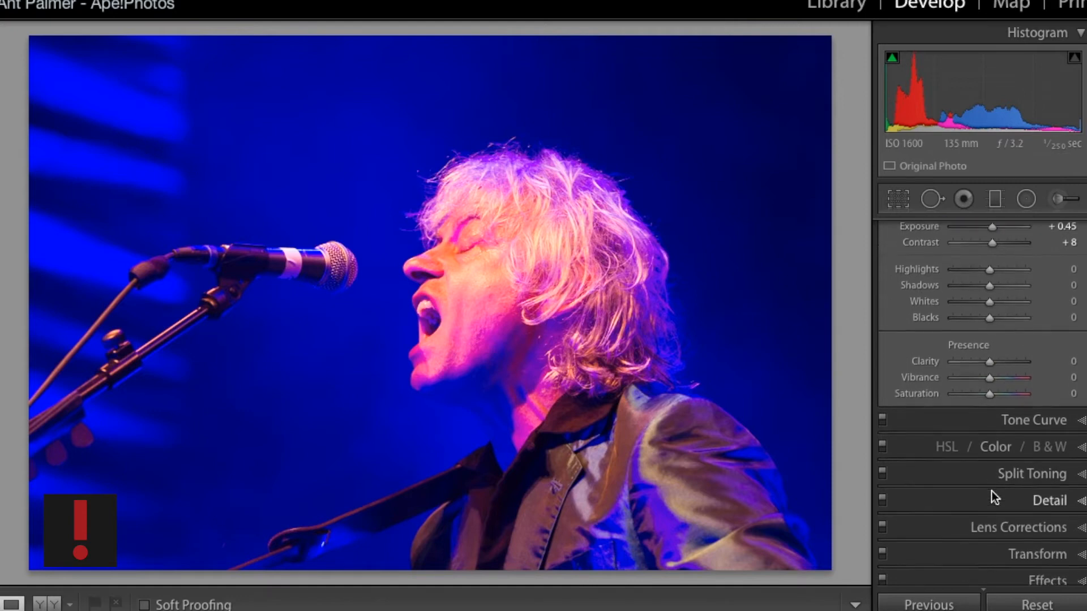
left_click(989, 445)
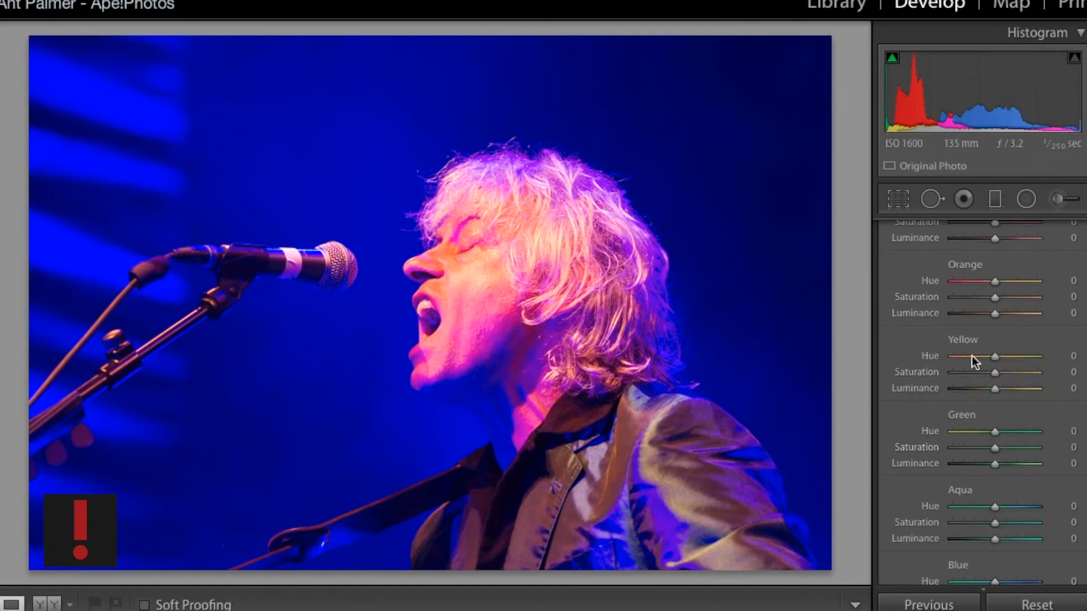
scroll(972, 357, "up", 3)
left_click(1042, 306)
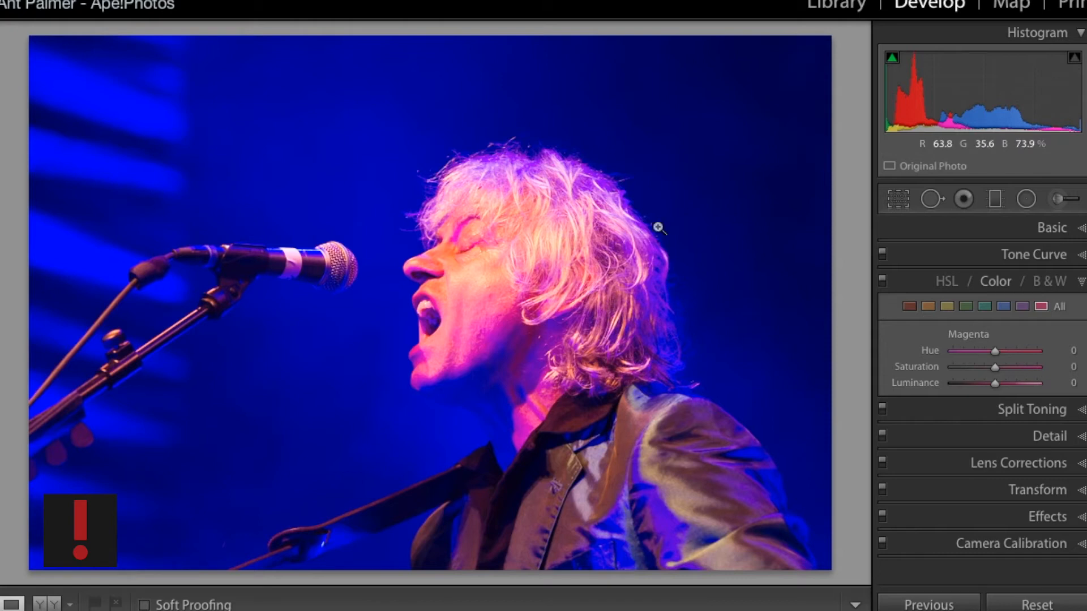
left_click(1004, 306)
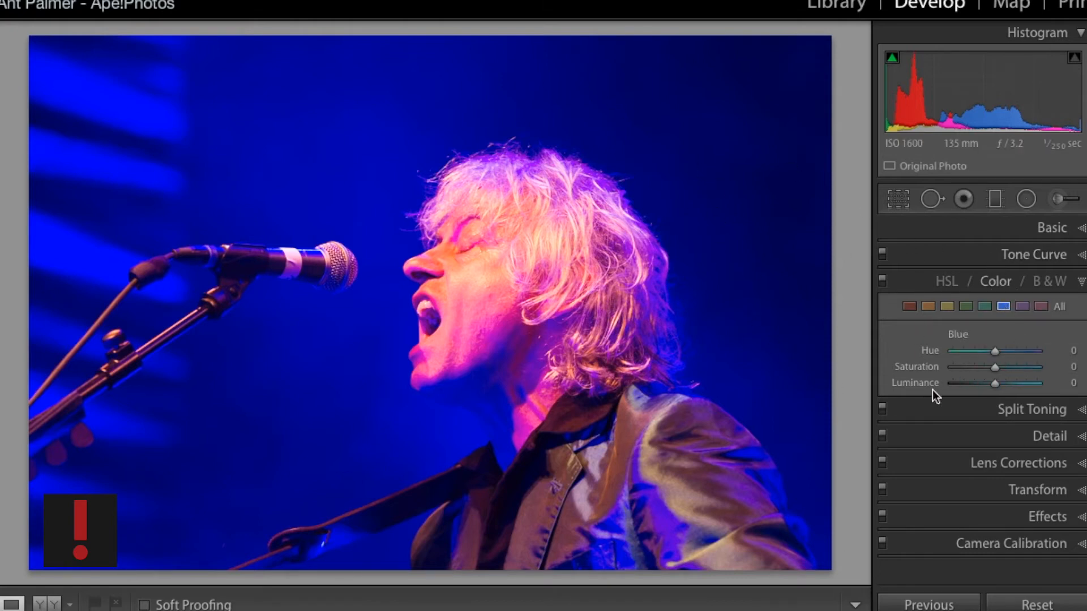
left_click(983, 368)
left_click_drag(995, 383, 1007, 383)
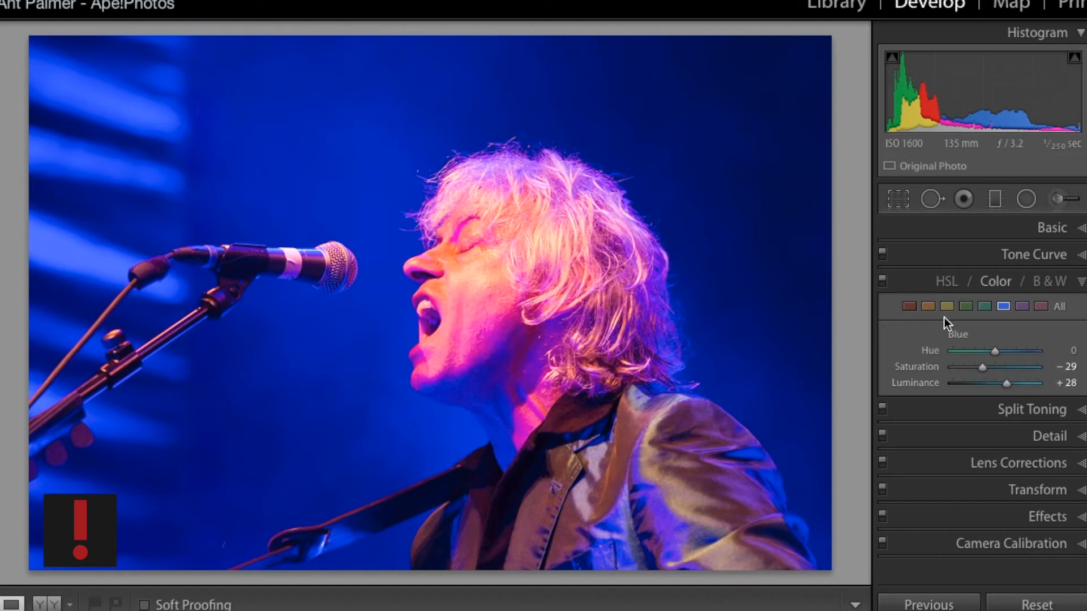
- Set Aqua saturation to -35 and Aqua luminance to +30
left_click(985, 305)
left_click(978, 367)
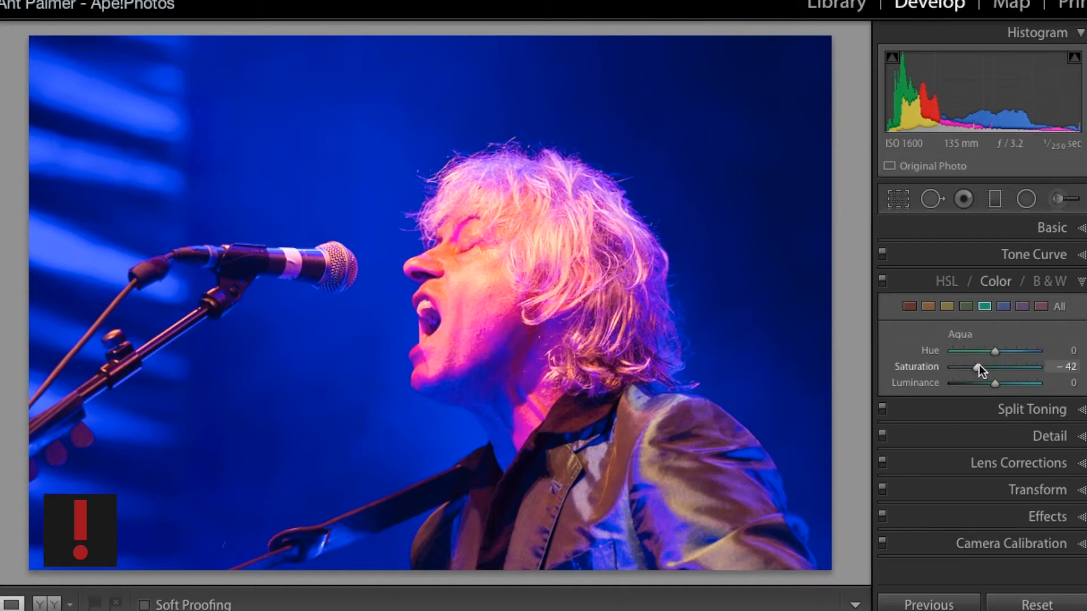
left_click(980, 369)
left_click(1007, 387)
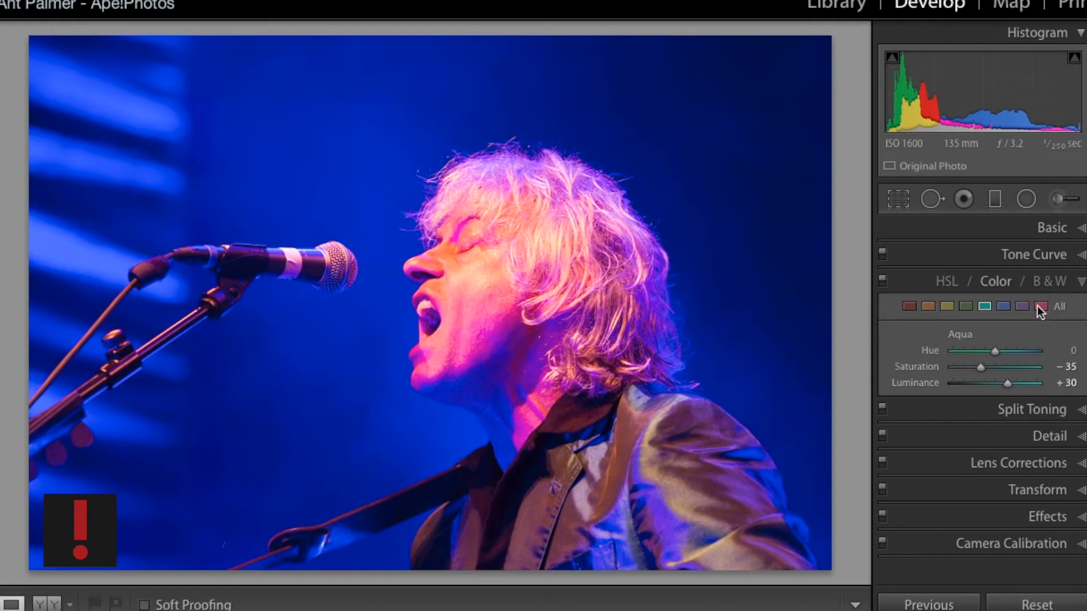
- Set Purple saturation to -30 and Purple luminance to +22
left_click(1022, 306)
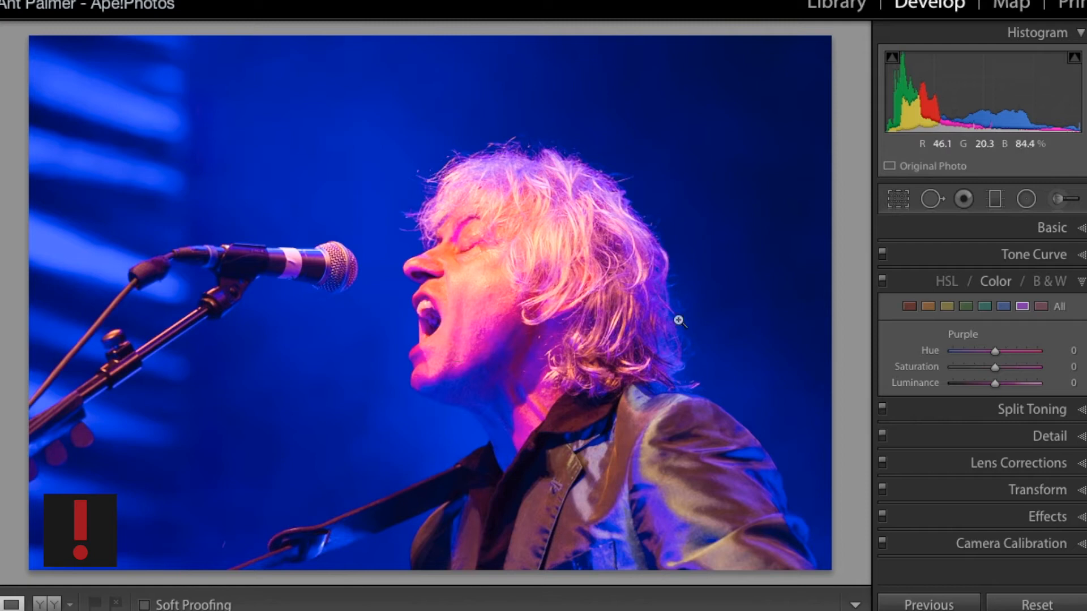
left_click(980, 366)
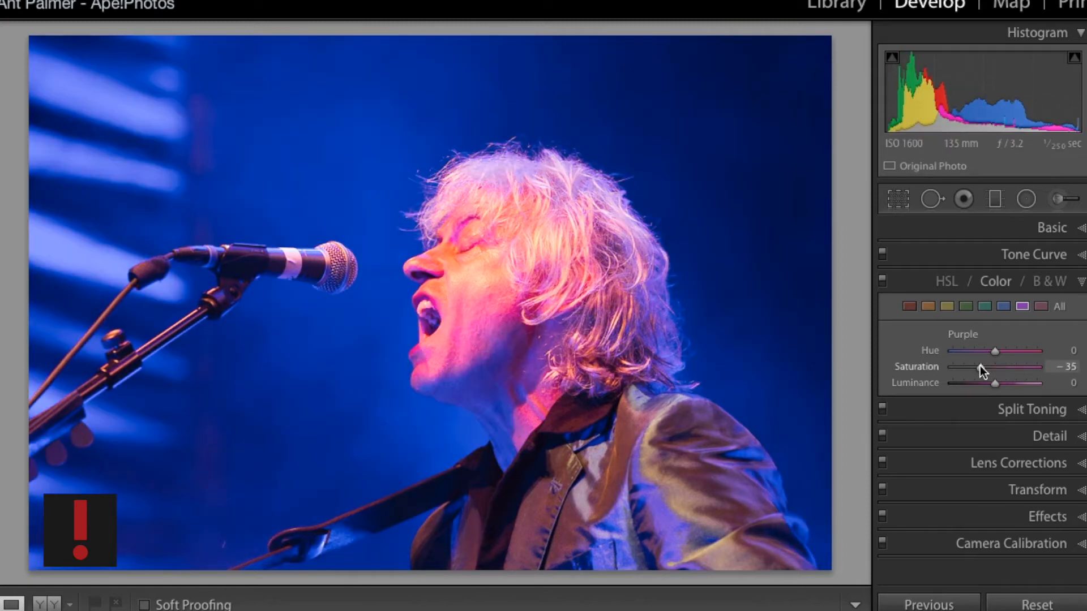
left_click(1008, 383)
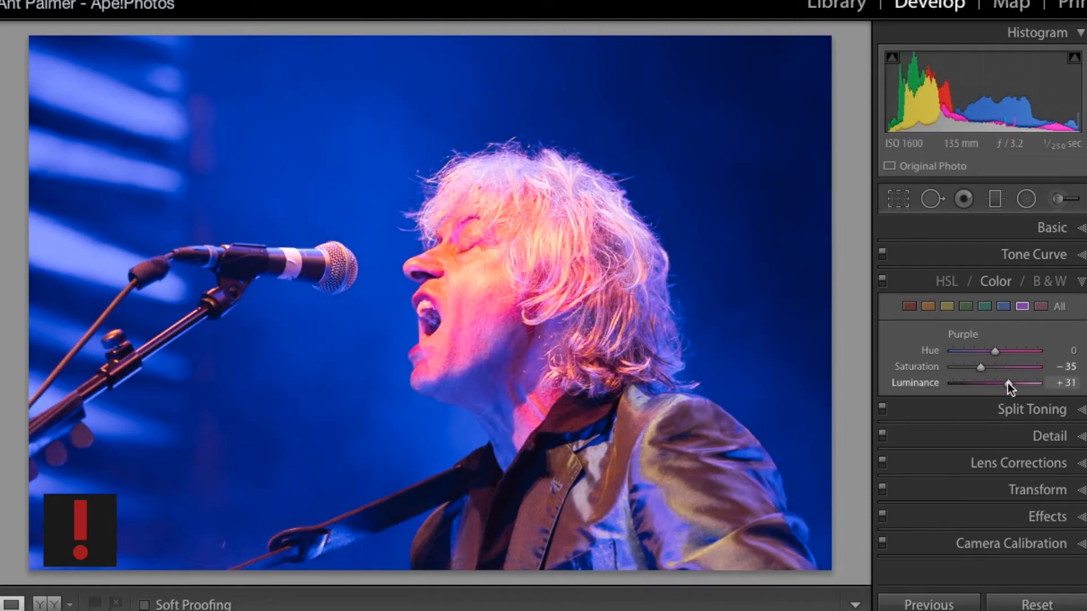
left_click_drag(1007, 384, 983, 367)
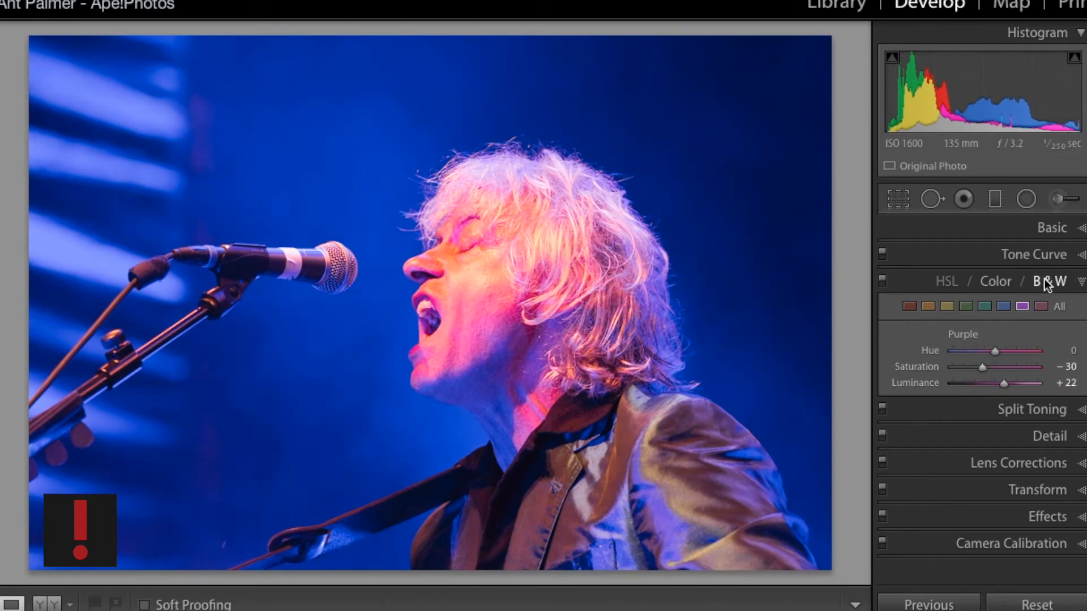
- Set Magenta saturation to -27 and Magenta luminance to +4
left_click(1041, 307)
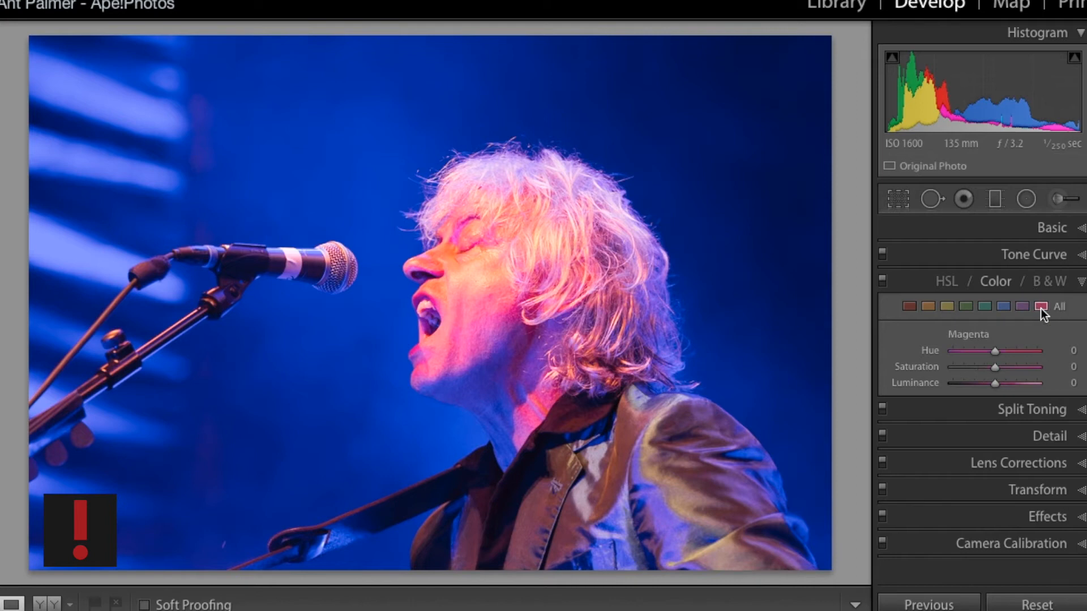
left_click(982, 367)
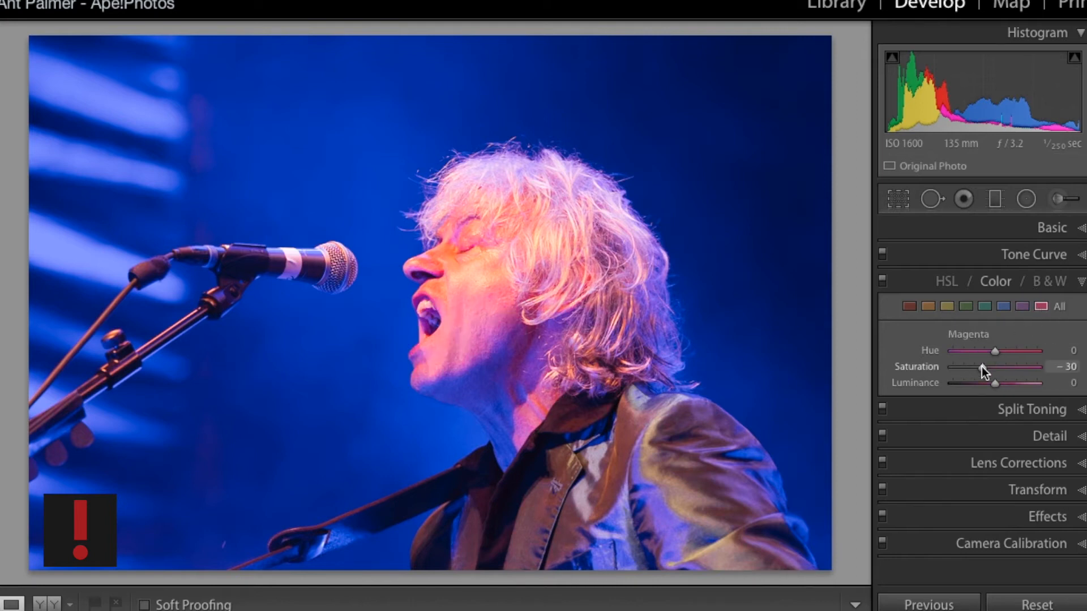
left_click_drag(983, 368, 993, 368)
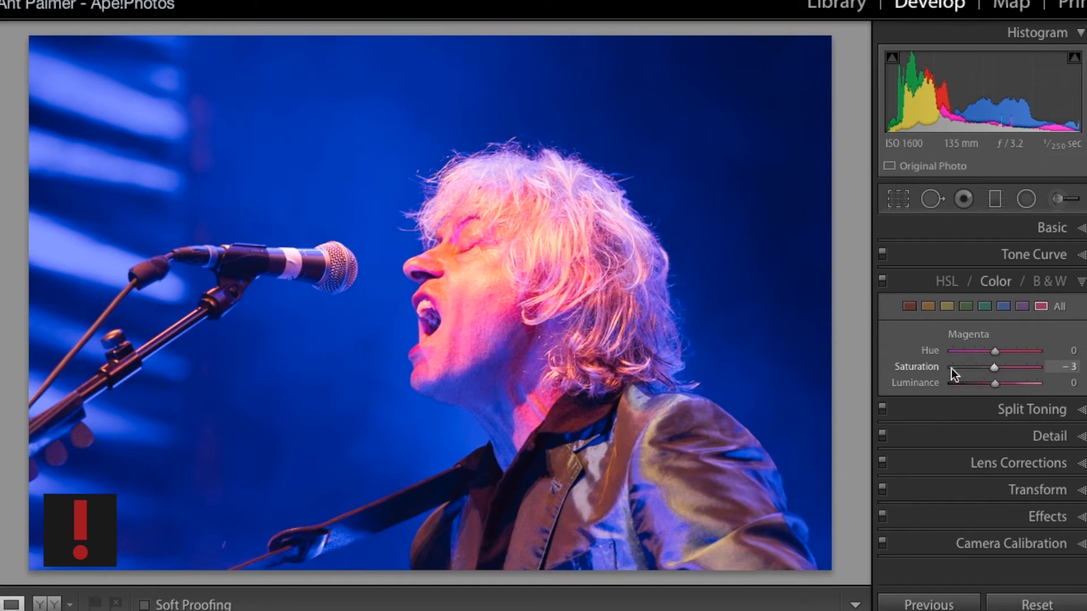
double_click(916, 369)
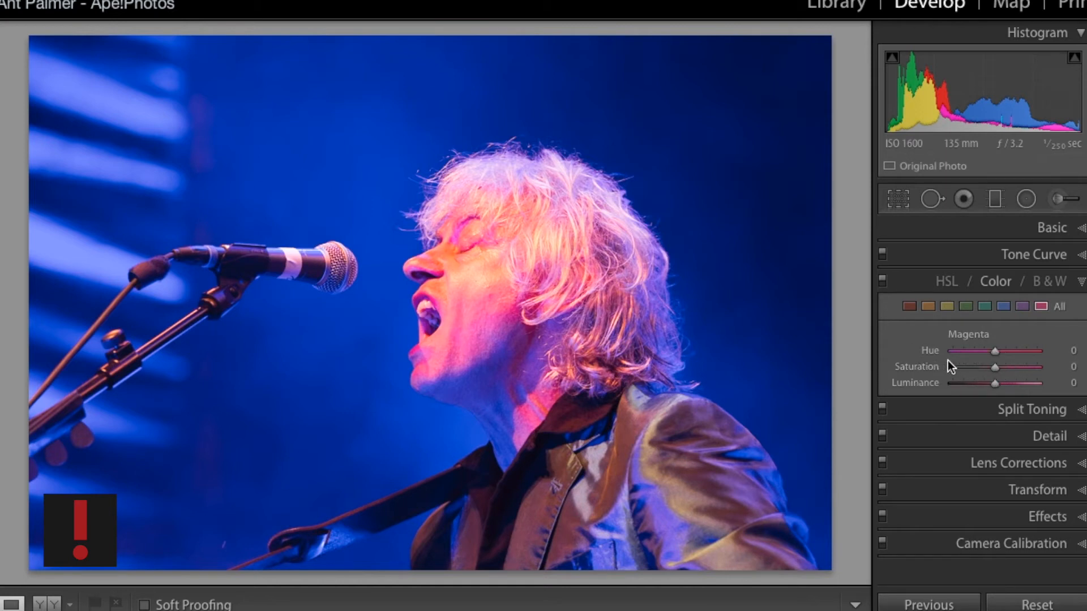
left_click_drag(997, 370, 984, 372)
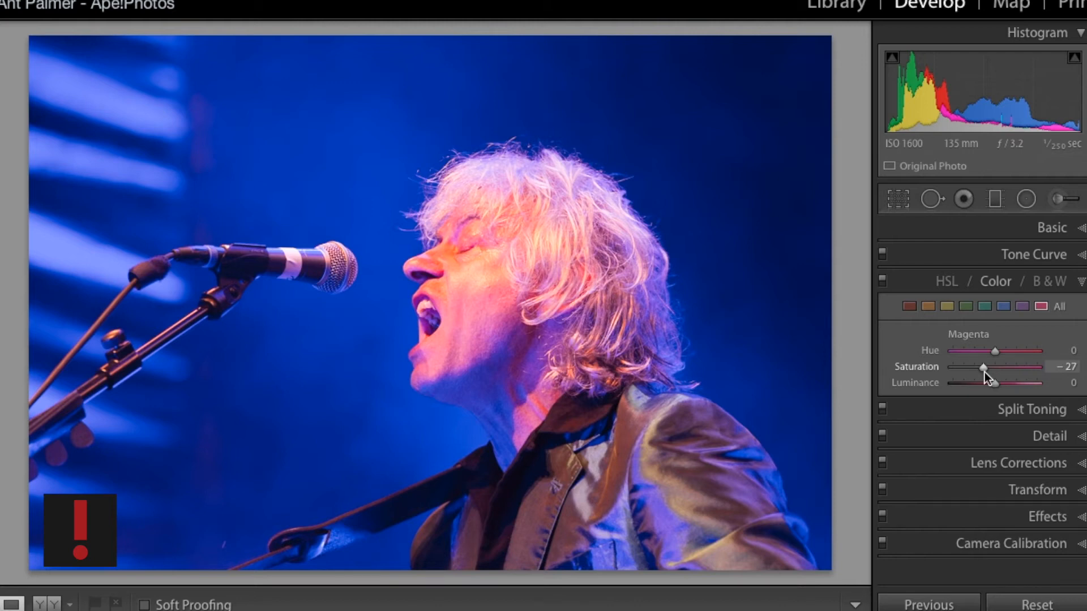
mouse_move(994, 385)
left_mouse_down()
mouse_move(1043, 385)
mouse_move(996, 386)
left_mouse_up()
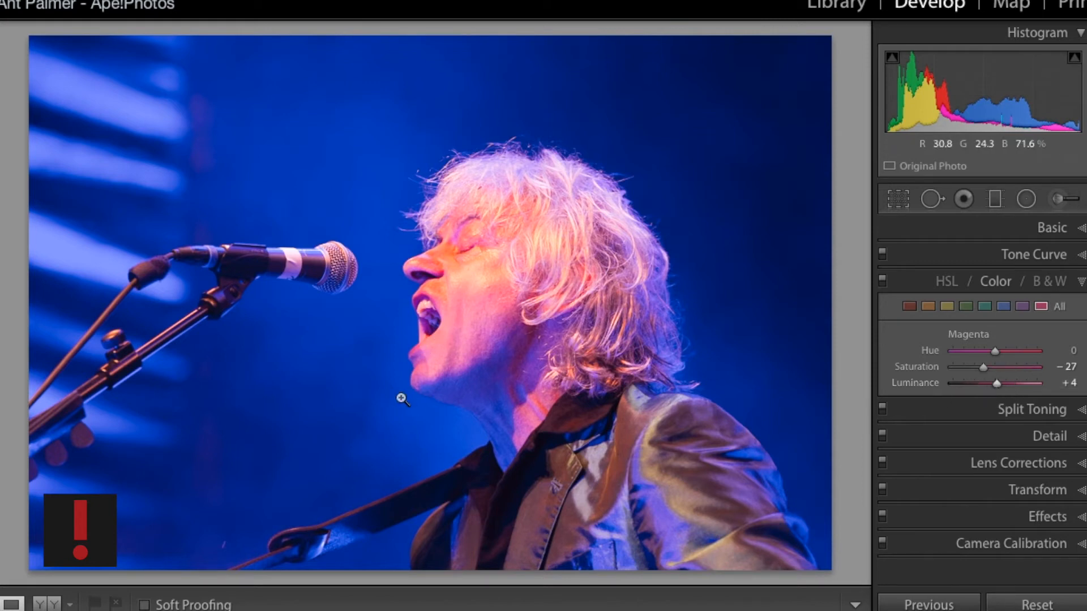
- Check the chin up close, then set Orange saturation to -26 and Orange luminance to +9
left_click(433, 361)
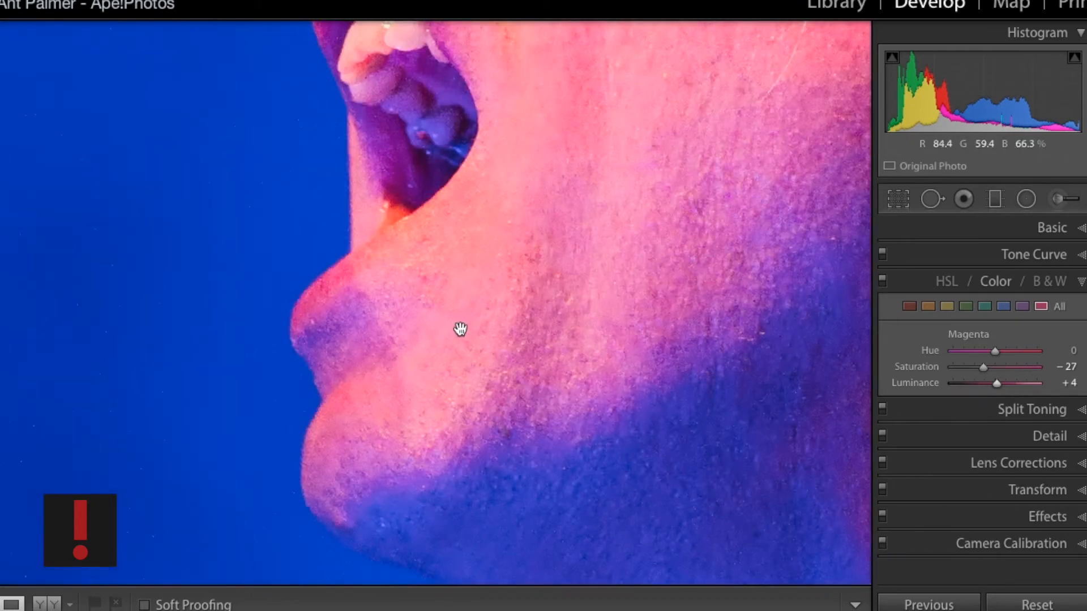
left_click(393, 471)
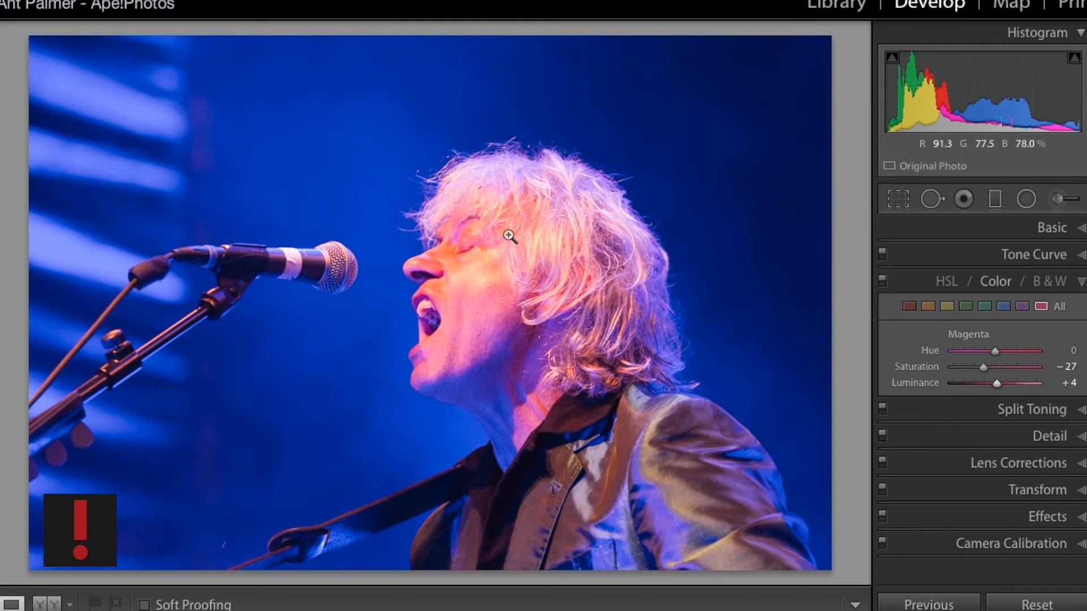
left_click(927, 307)
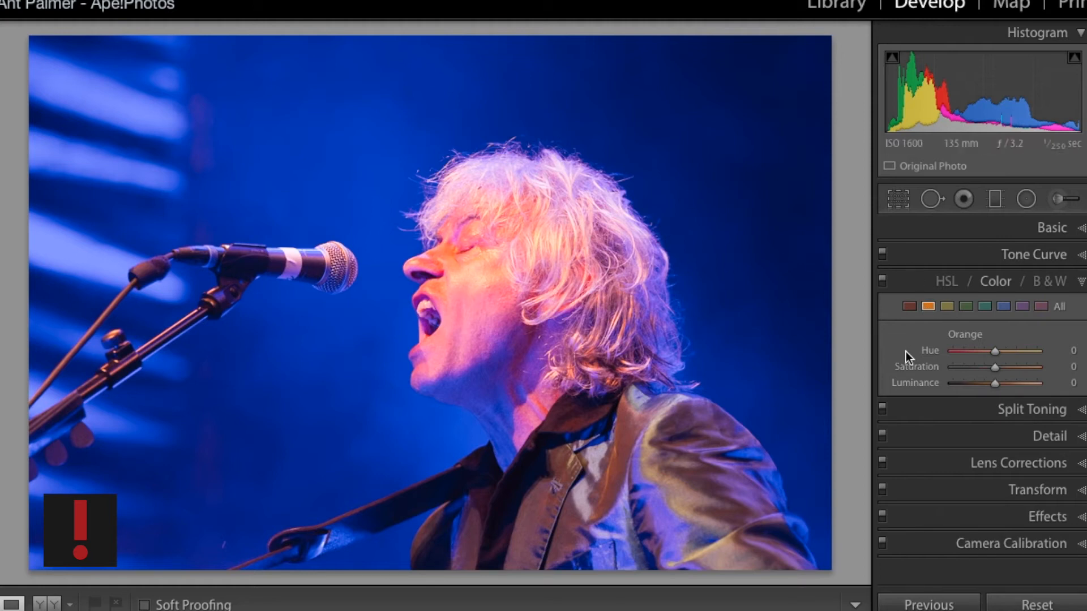
left_click(983, 368)
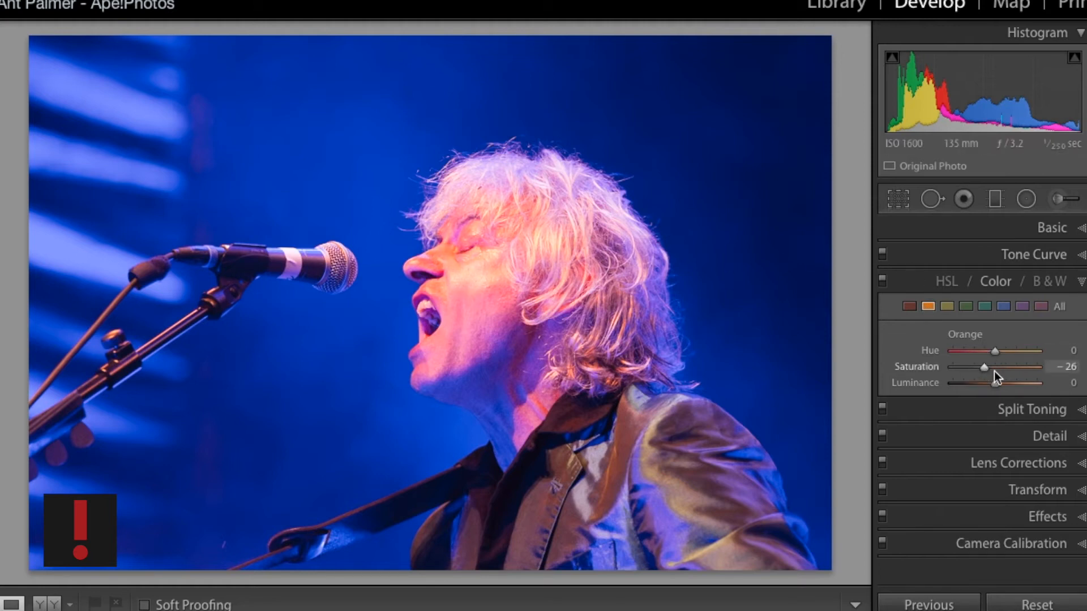
left_click_drag(1003, 382, 997, 381)
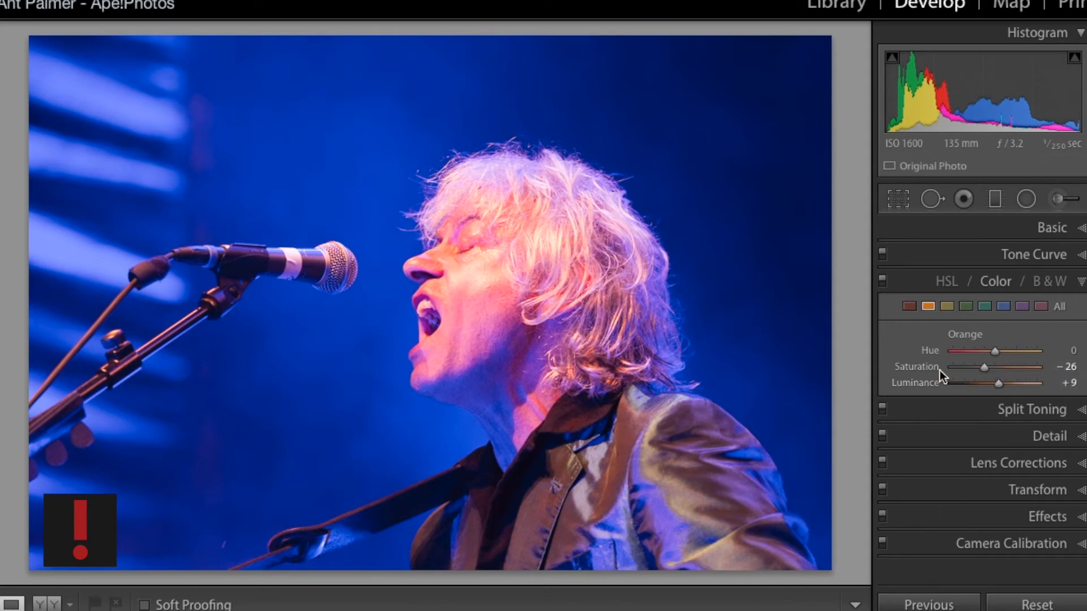
- Reset Orange saturation and try lowering Yellow saturation to -18 before resetting it
double_click(933, 369)
left_click(948, 308)
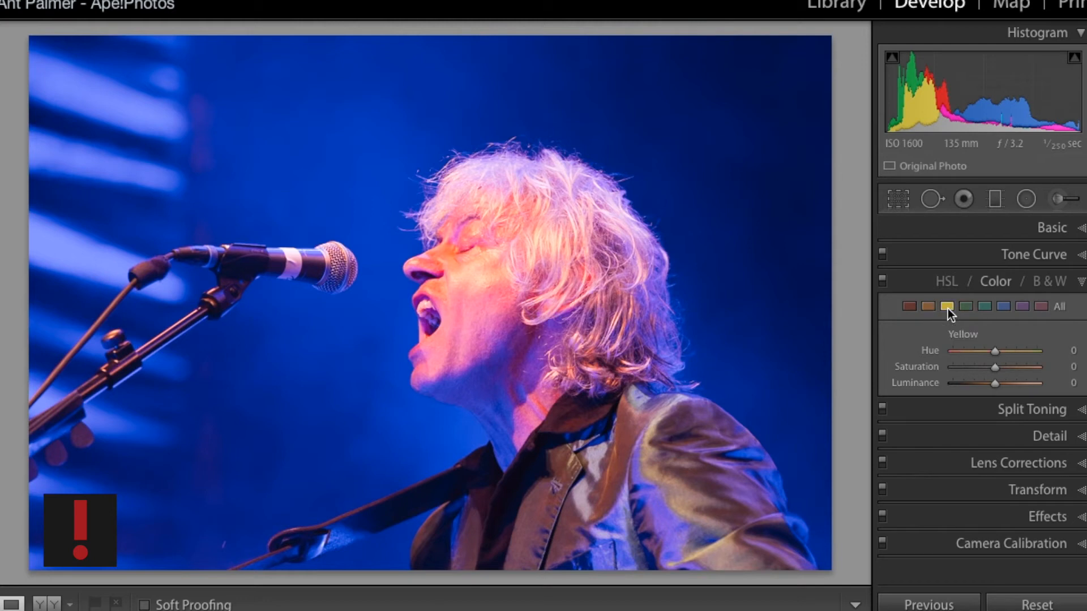
left_click(986, 367)
left_click_drag(987, 367, 981, 367)
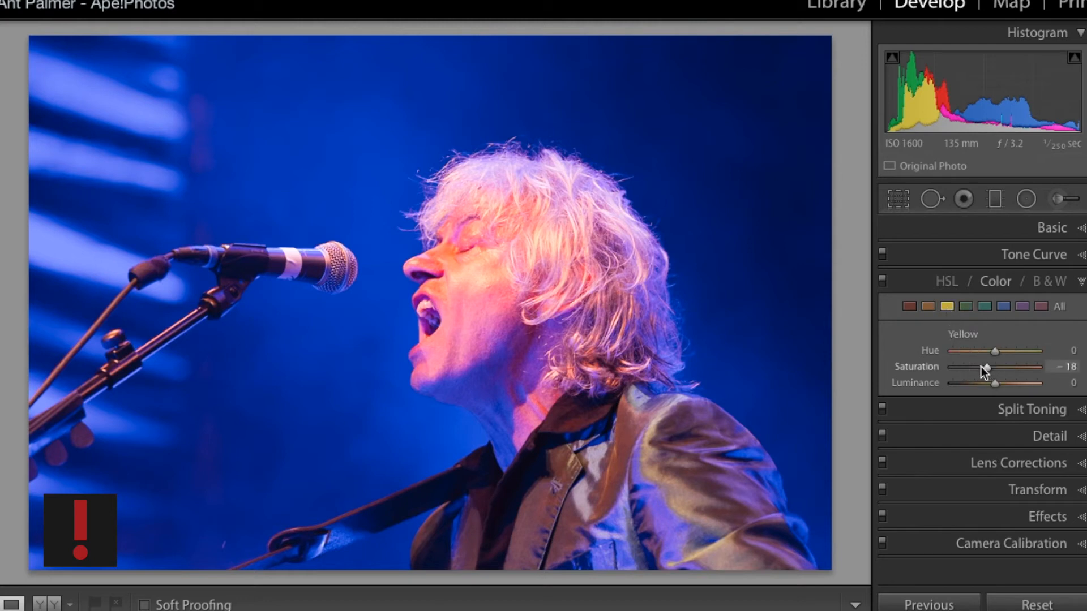
double_click(939, 368)
- Set Orange saturation to -15
left_click(928, 307)
left_click(987, 366)
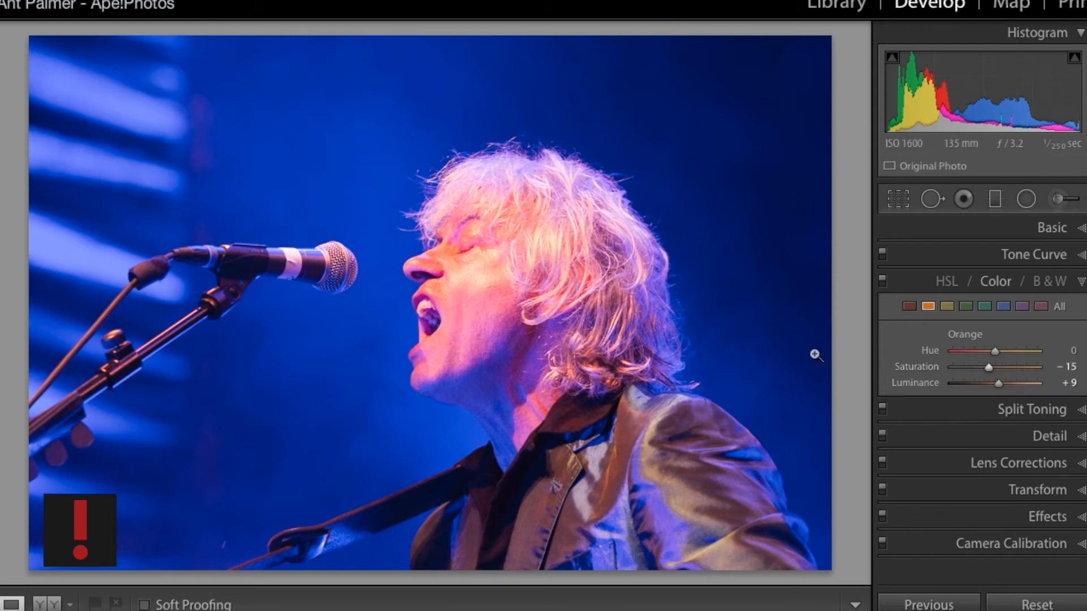
- Compare the edited face with the original up close in a before/after view
left_click(456, 300)
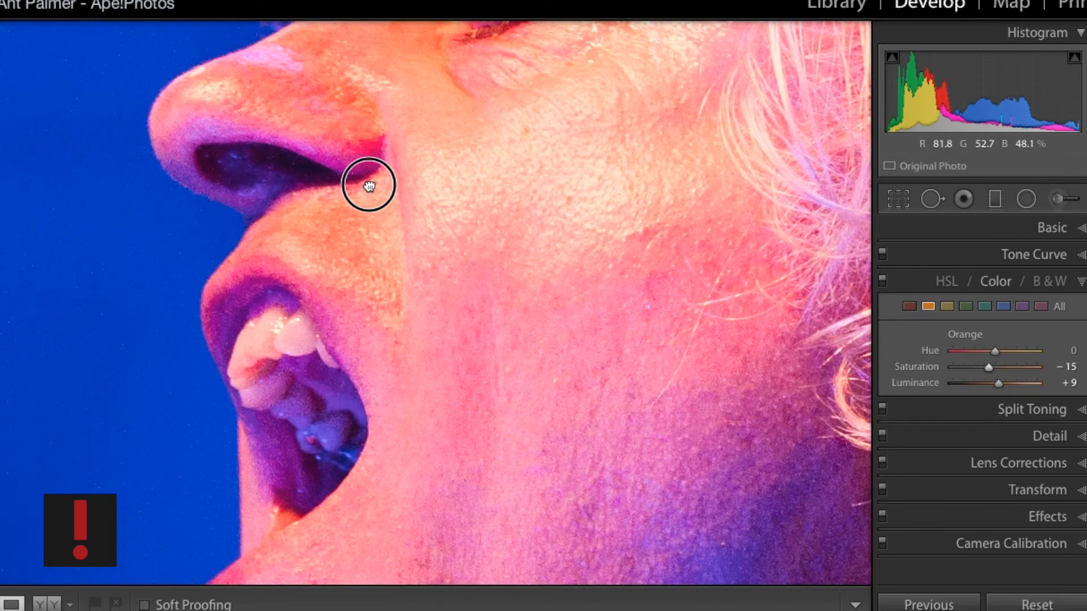
left_click_drag(364, 182, 478, 389)
left_click_drag(633, 236, 328, 351)
left_click(329, 351)
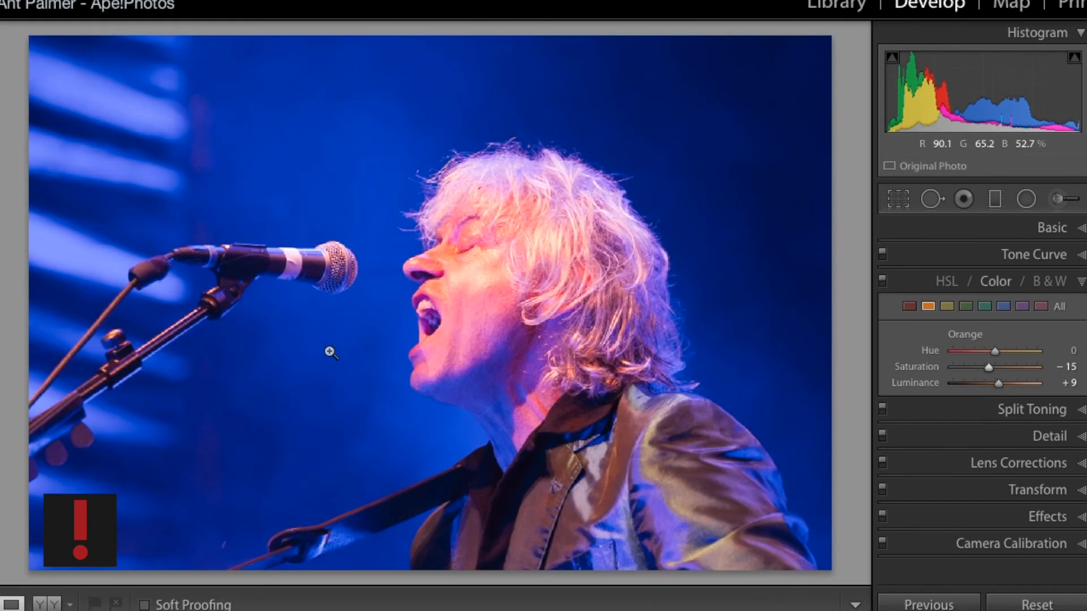
key("y")
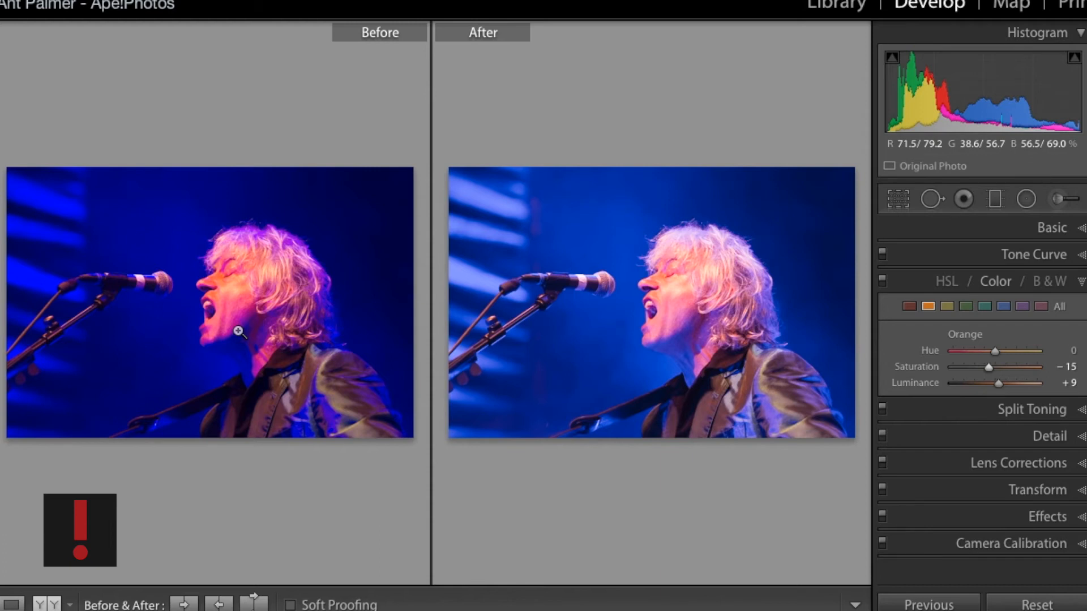
left_click(698, 311)
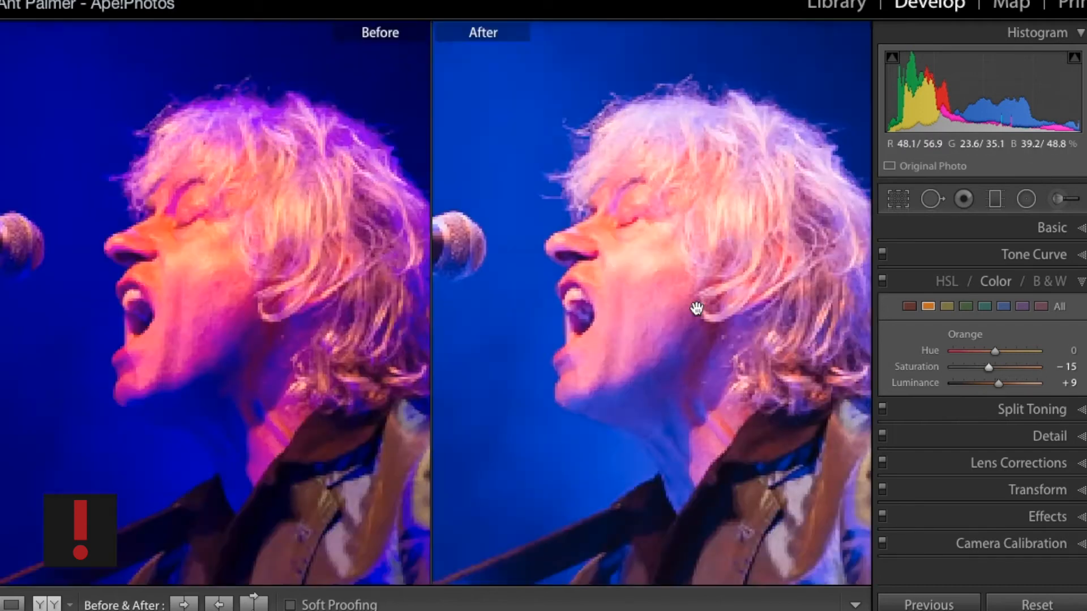
left_click_drag(573, 317, 877, 365)
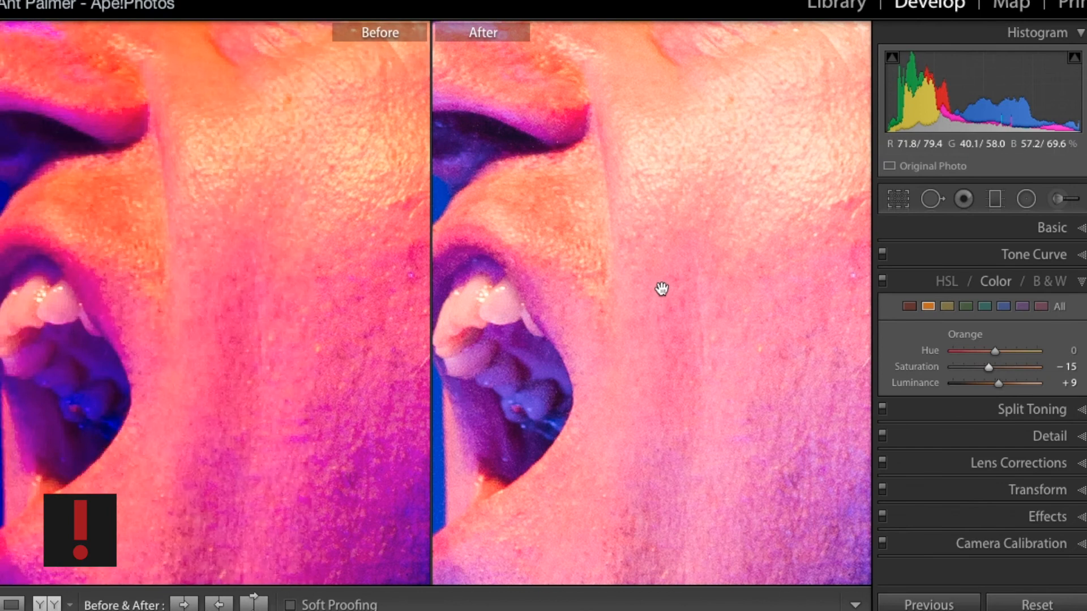
left_click_drag(591, 267, 739, 314)
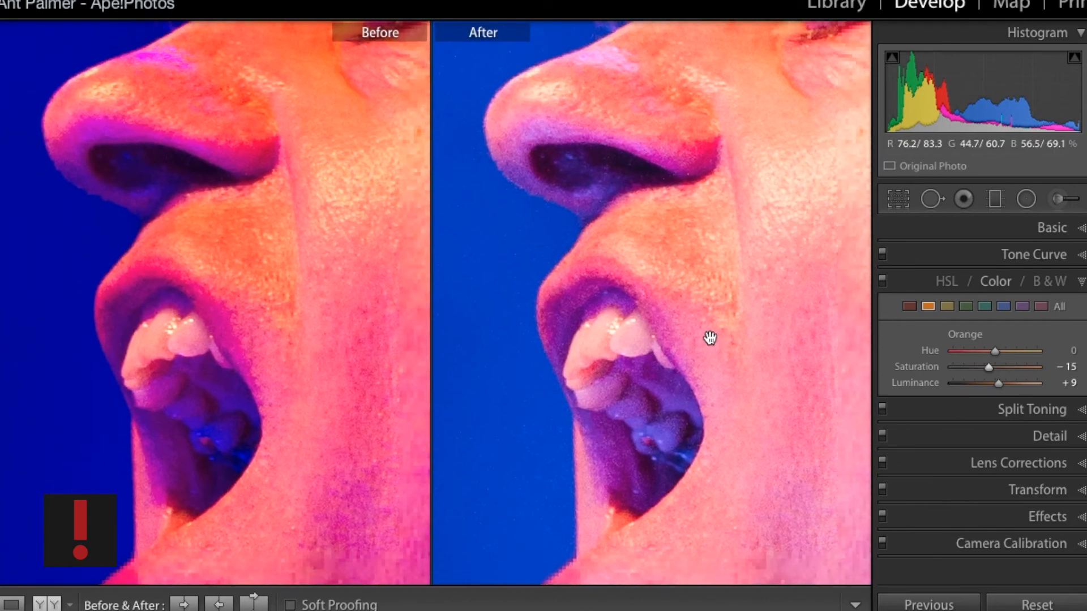
left_click_drag(723, 151, 568, 226)
left_click_drag(736, 195, 610, 330)
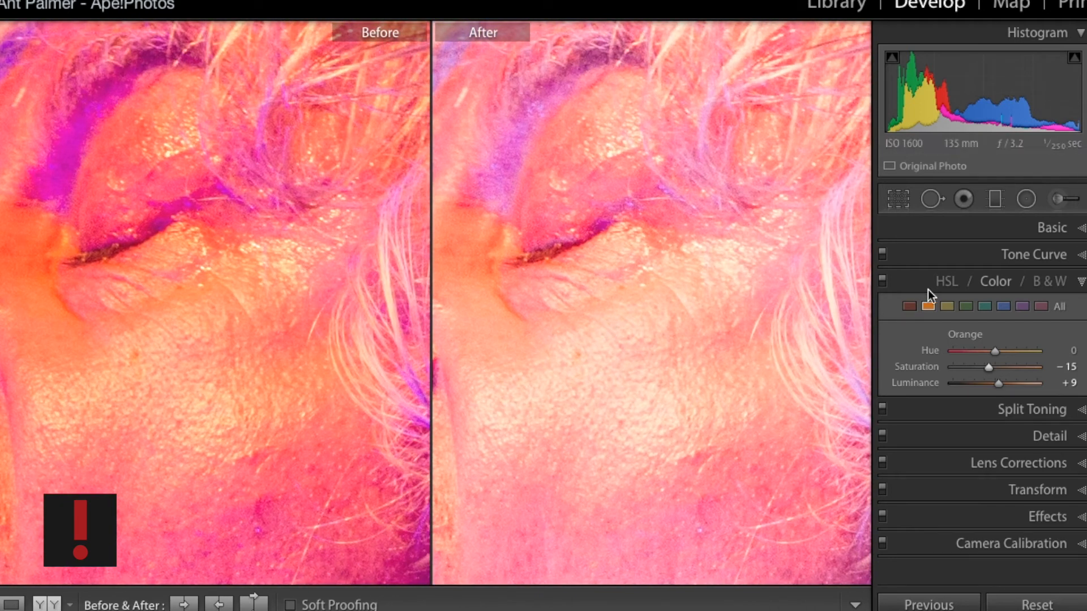
- Check clipping on the Highlights, Whites and Blacks sliders and set Highlights to -7
left_click(1053, 229)
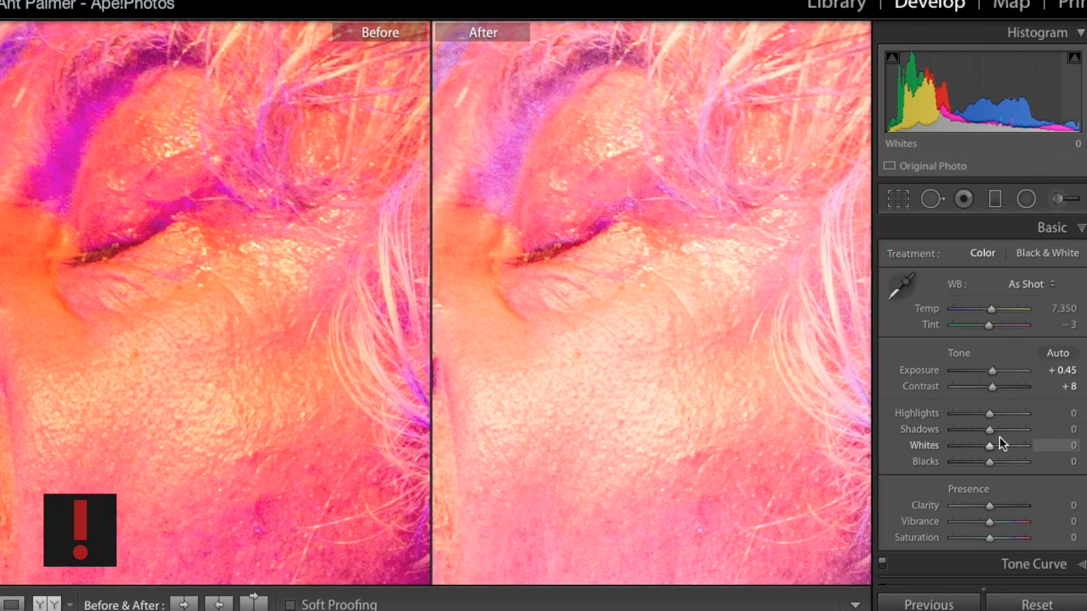
left_click(691, 313)
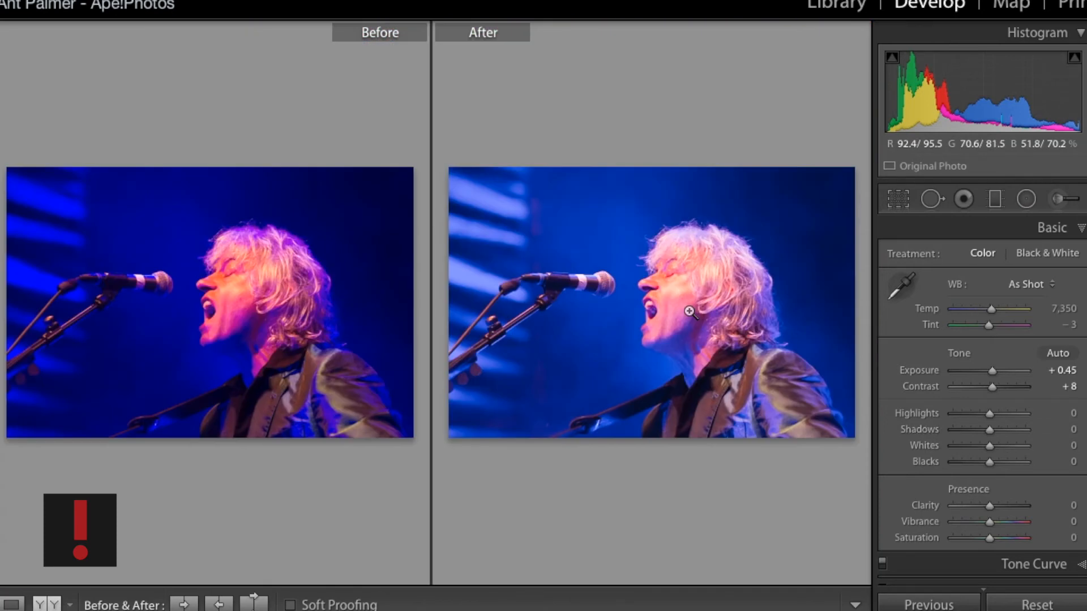
key("y")
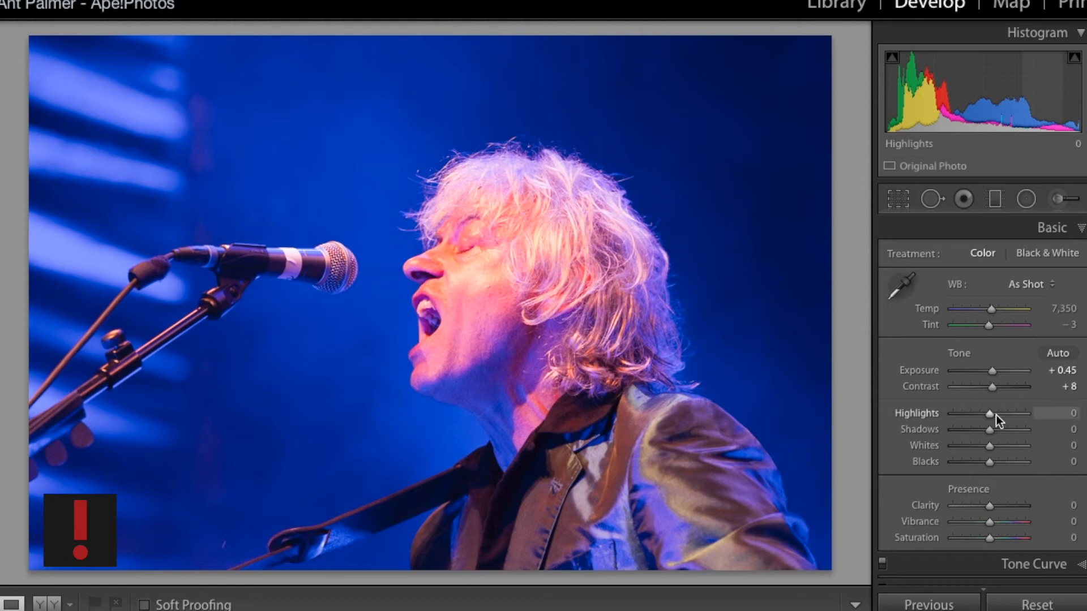
left_click_drag(991, 415, 989, 415)
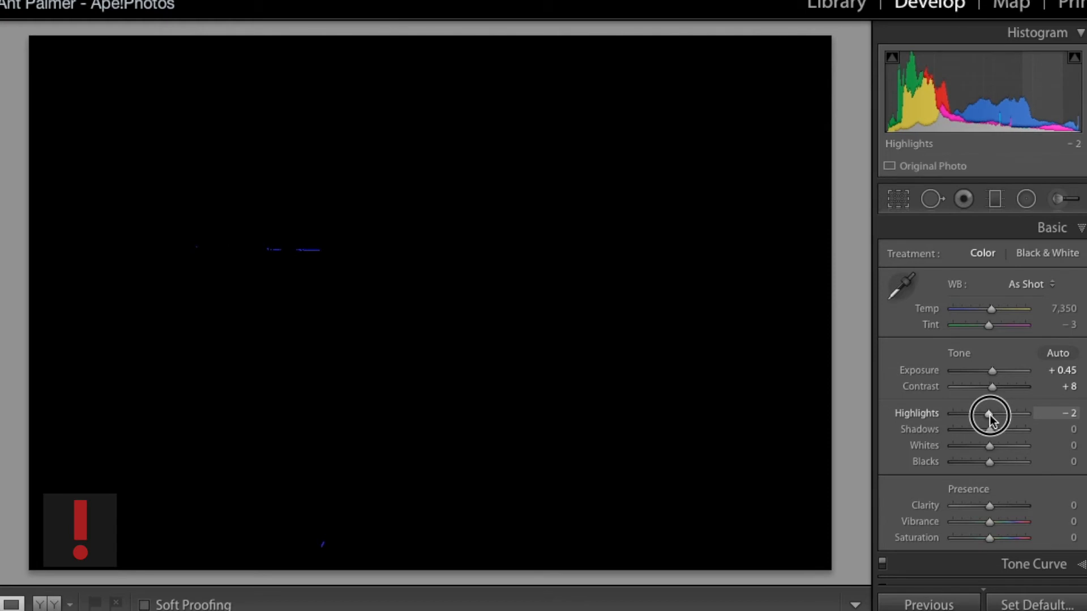
left_click_drag(989, 415, 989, 432)
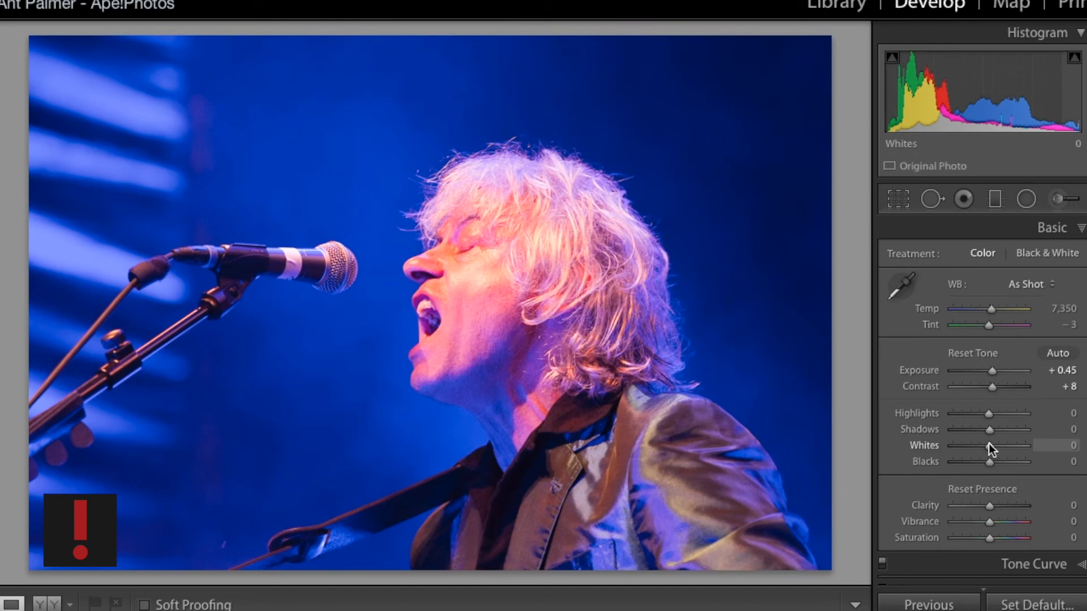
left_click(990, 446, "alt")
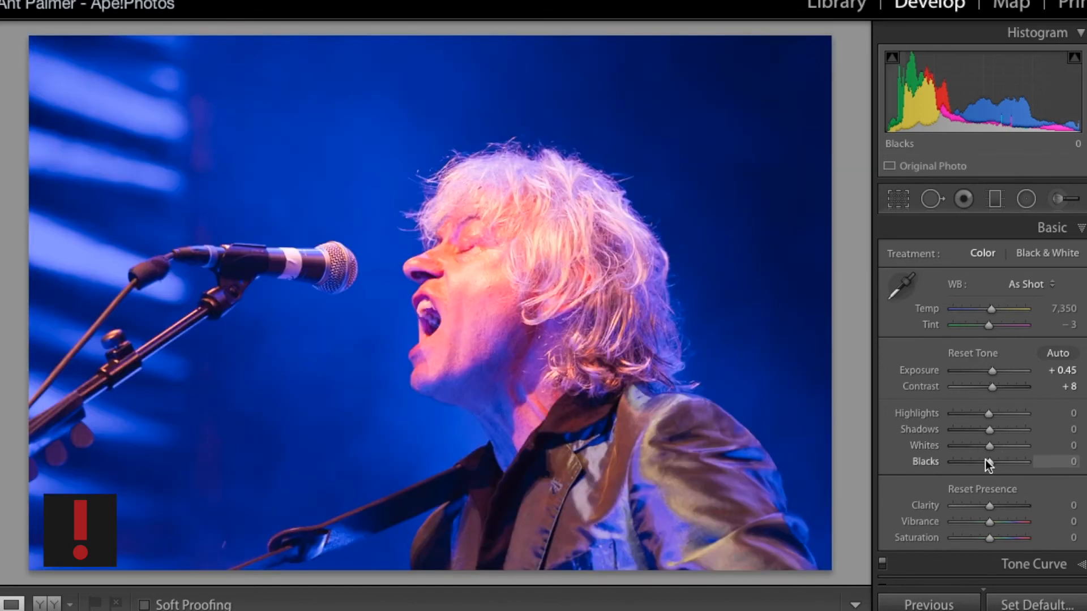
left_click(986, 462, "alt")
left_click_drag(985, 459, 985, 460)
left_click_drag(991, 413, 946, 420)
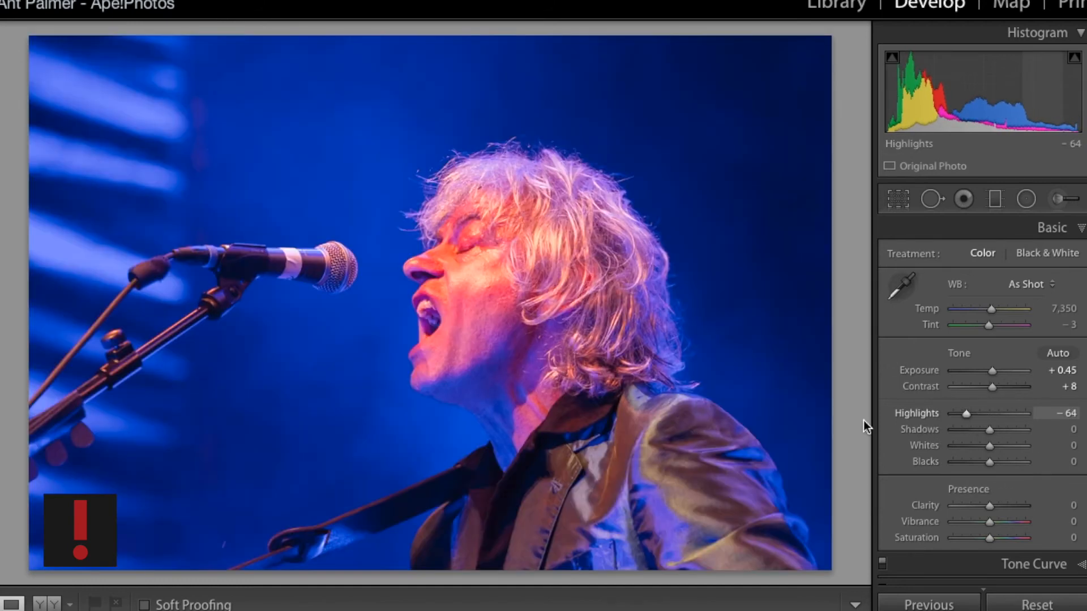
left_click_drag(964, 413, 986, 412)
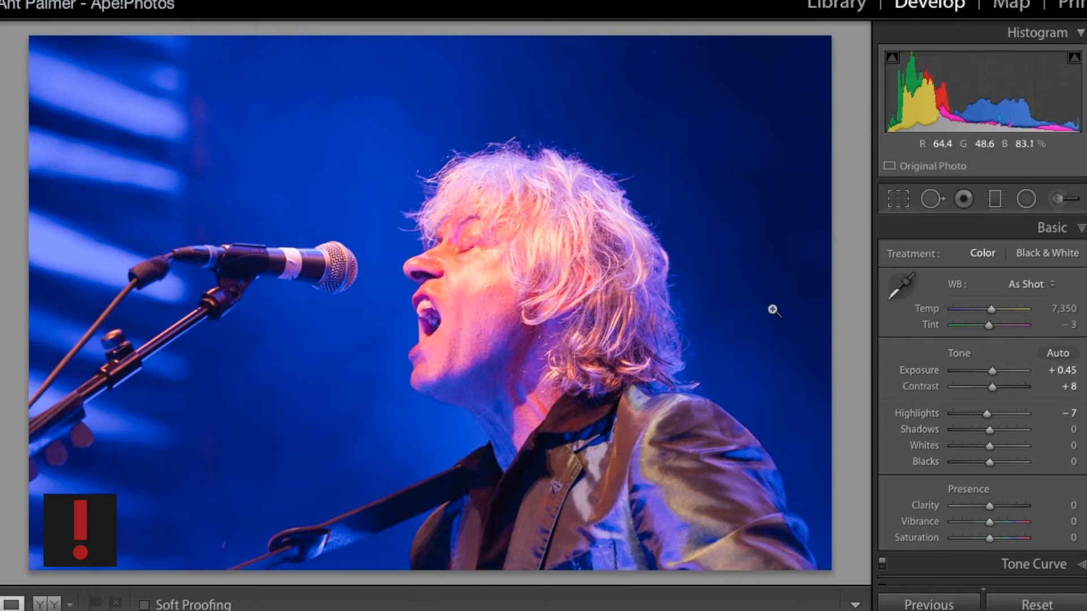
- Compare the blue background up close in a before/after view
scroll(999, 484, "down", 3)
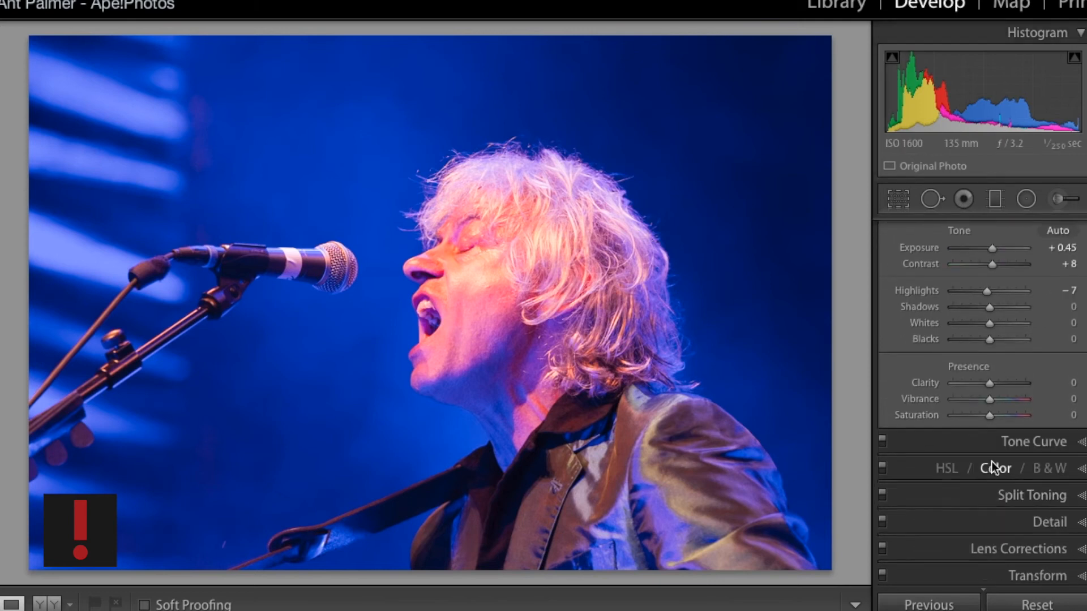
left_click(990, 461)
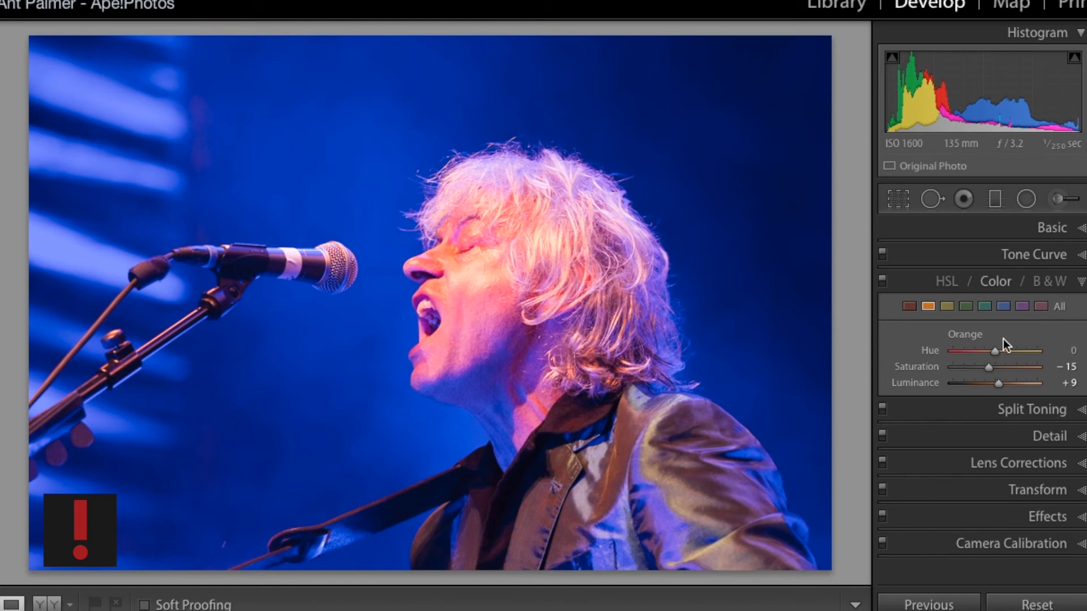
key("y")
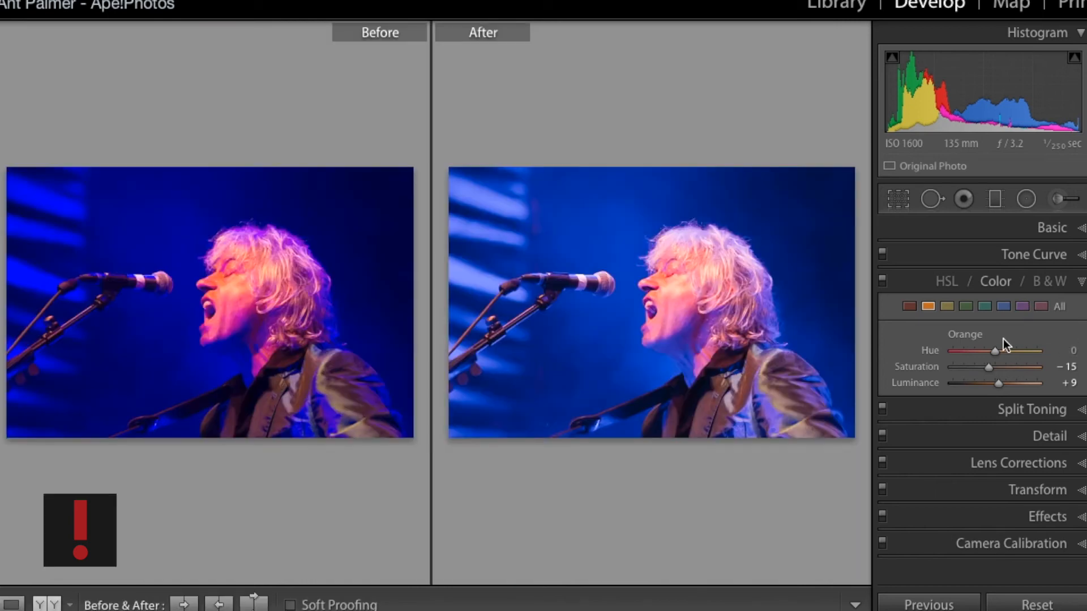
left_click_drag(660, 301, 830, 396)
left_click_drag(640, 371, 648, 287)
left_click_drag(566, 334, 567, 335)
left_click_drag(675, 323, 447, 353)
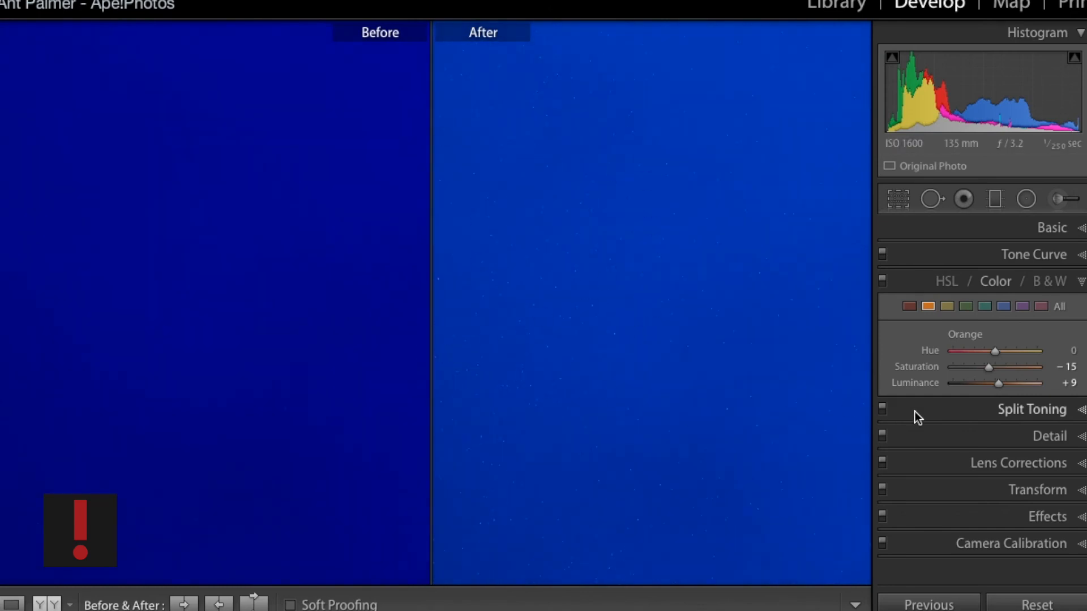
- Position the detail preview on the mouth and set the sharpening Amount to 19
left_click(1033, 465)
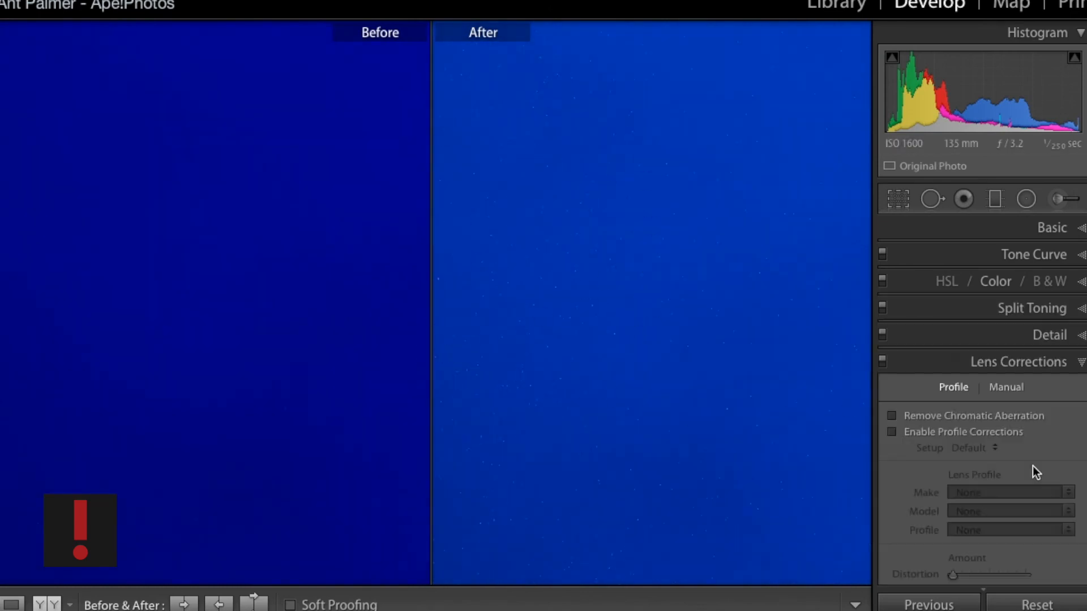
left_click(1059, 339)
left_click_drag(972, 478, 902, 393)
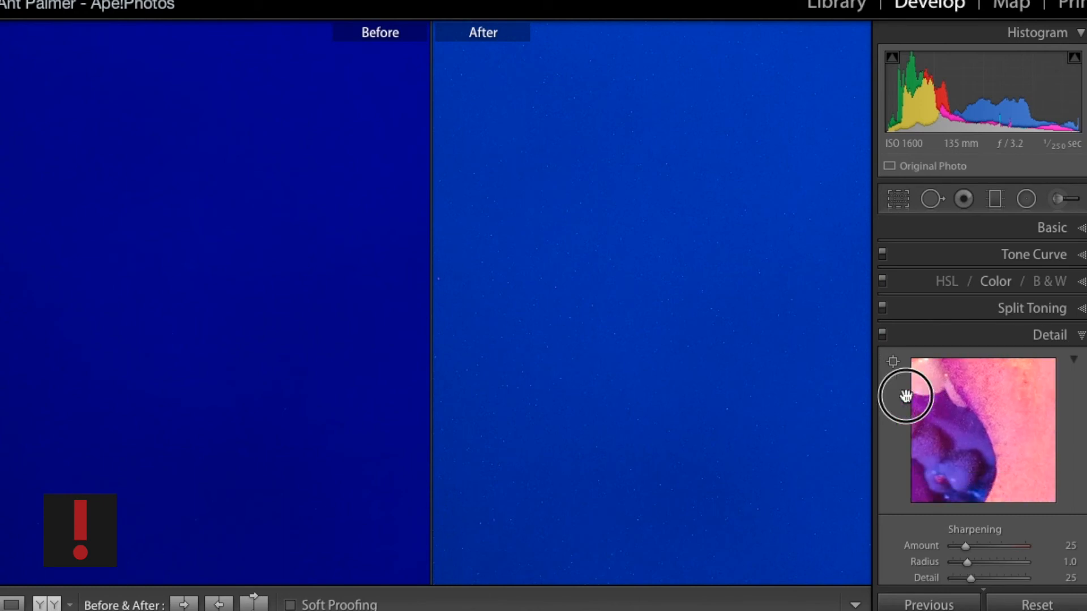
left_click_drag(976, 434, 1079, 440)
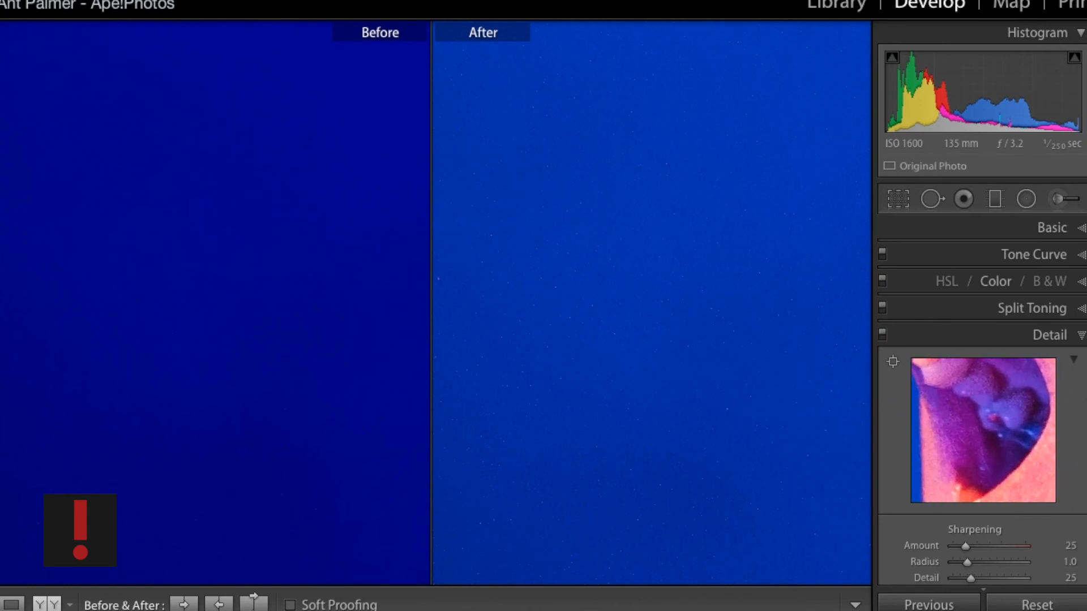
left_click(961, 546)
- Set the noise reduction Luminance to 21
scroll(962, 546, "down", 3)
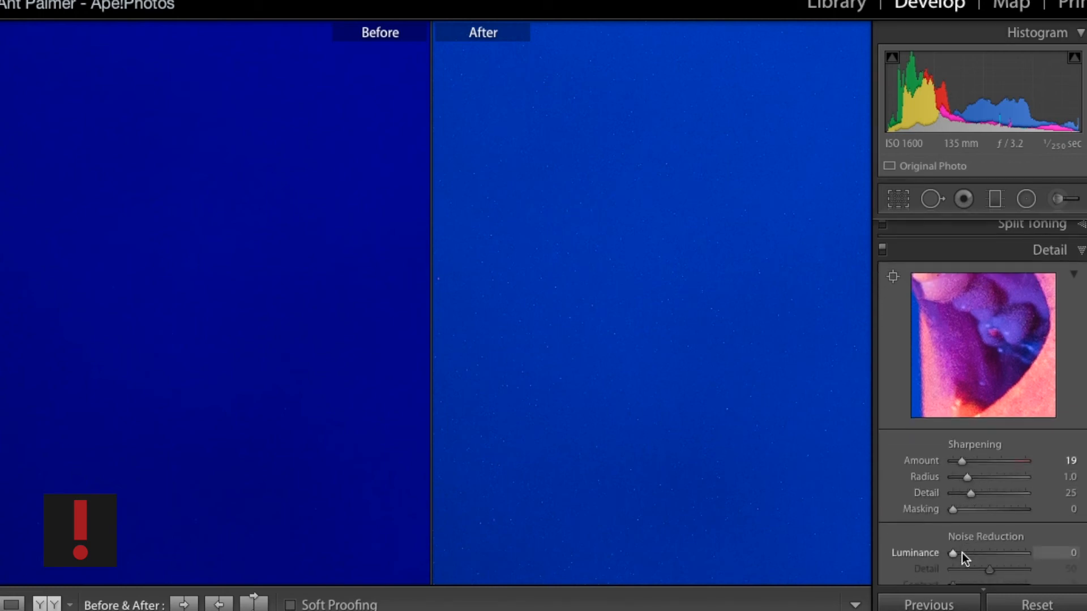
left_click(963, 552)
mouse_move(963, 555)
left_mouse_down()
mouse_move(1043, 553)
mouse_move(963, 553)
left_mouse_up()
left_click(606, 363)
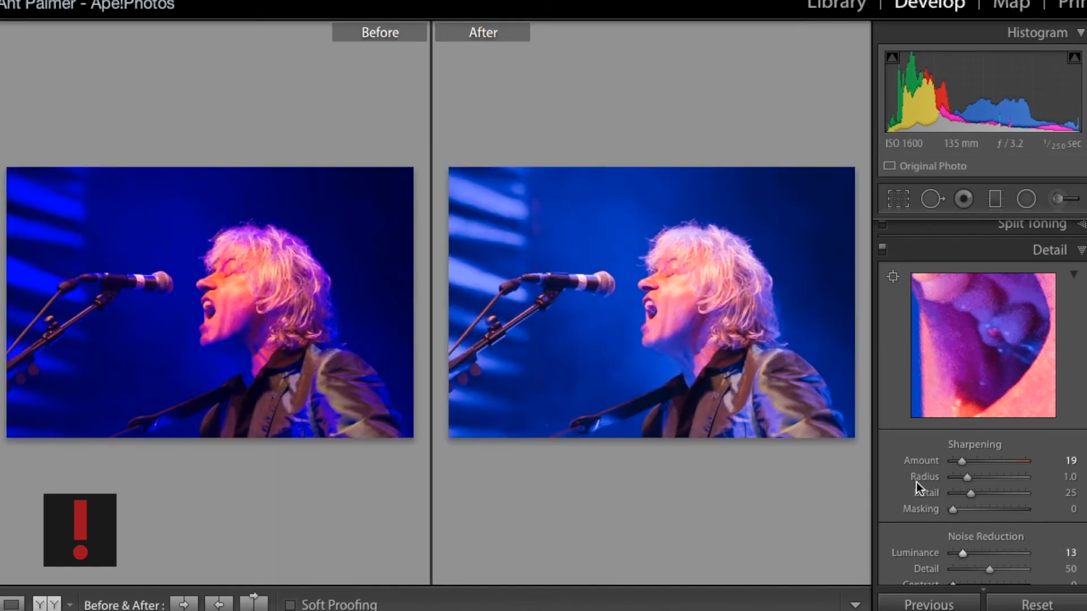
mouse_move(963, 554)
left_mouse_down()
mouse_move(1049, 552)
mouse_move(951, 539)
mouse_move(973, 558)
left_mouse_up()
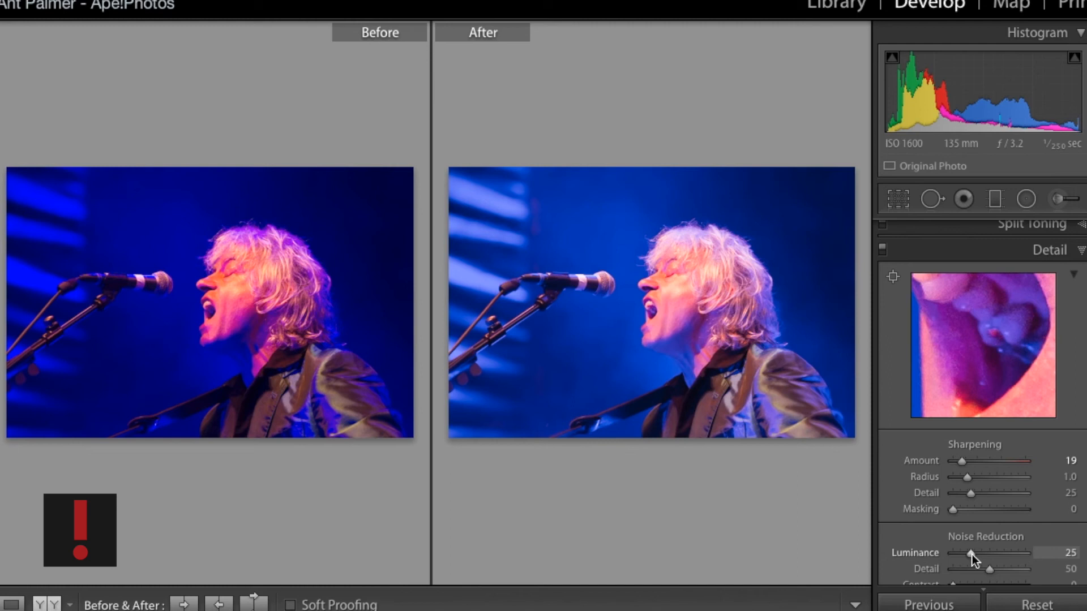
left_click_drag(972, 555, 970, 555)
- Inspect the noise on the face and neck up close in the before/after view
left_click(703, 357)
left_click_drag(646, 223, 729, 498)
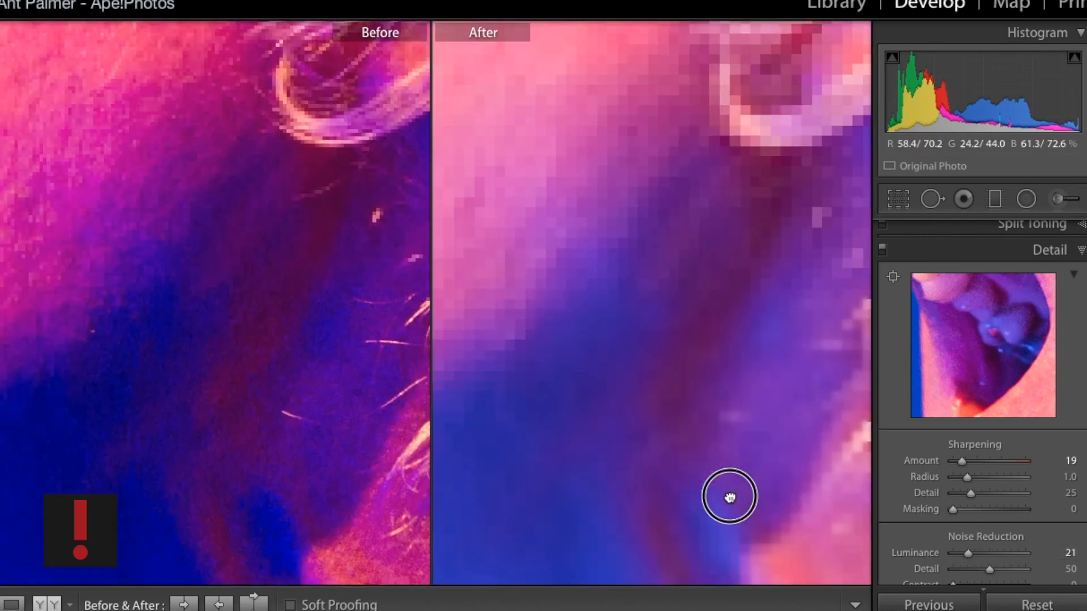
left_click_drag(563, 195, 730, 447)
left_click_drag(639, 181, 825, 203)
left_click_drag(631, 316, 704, 261)
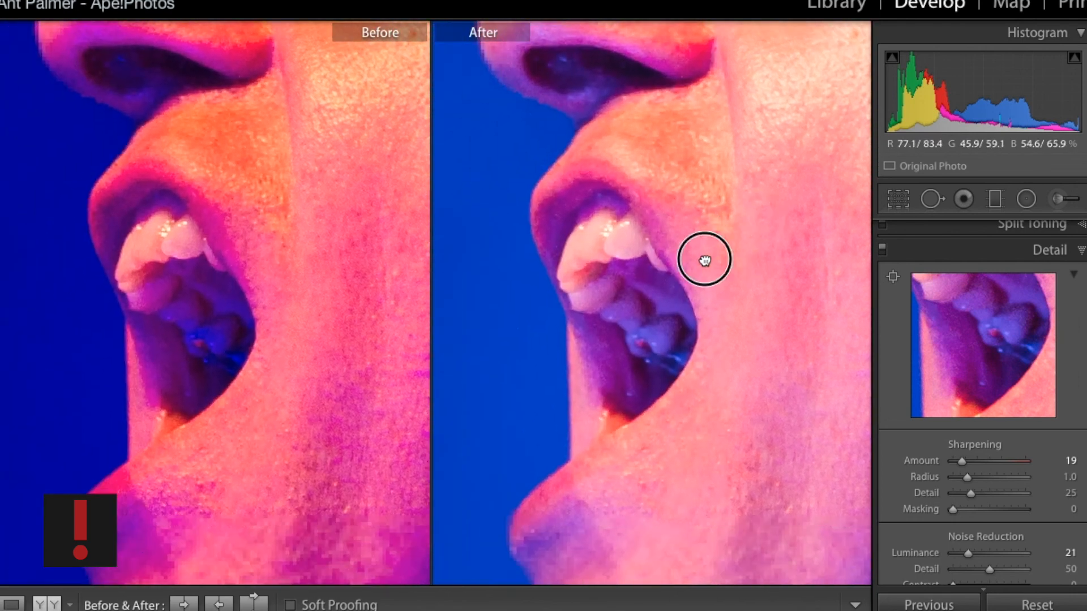
left_click(704, 261)
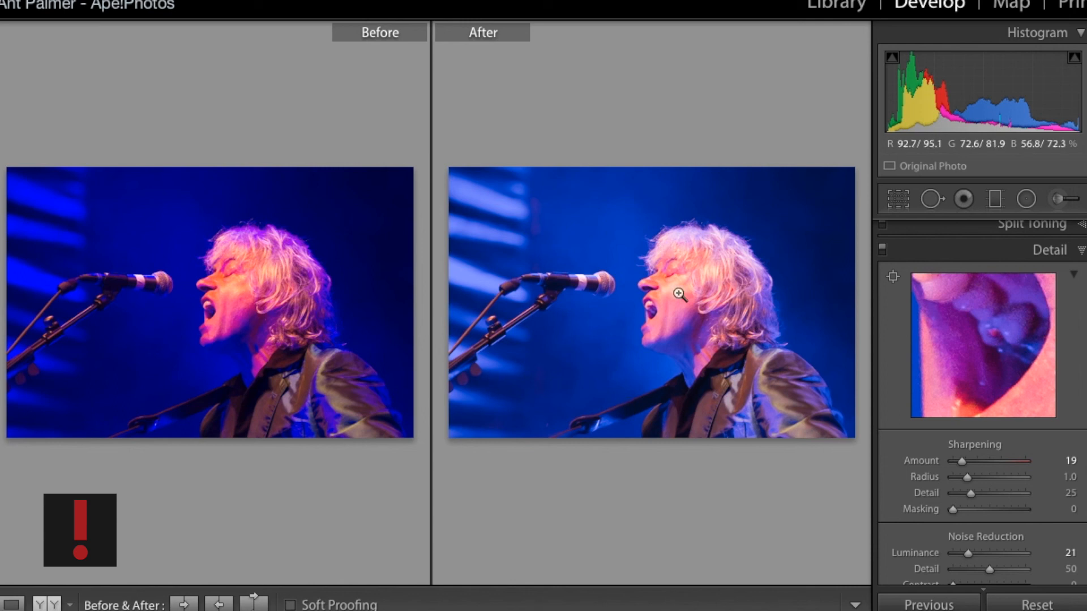
left_click_drag(186, 314, 179, 279)
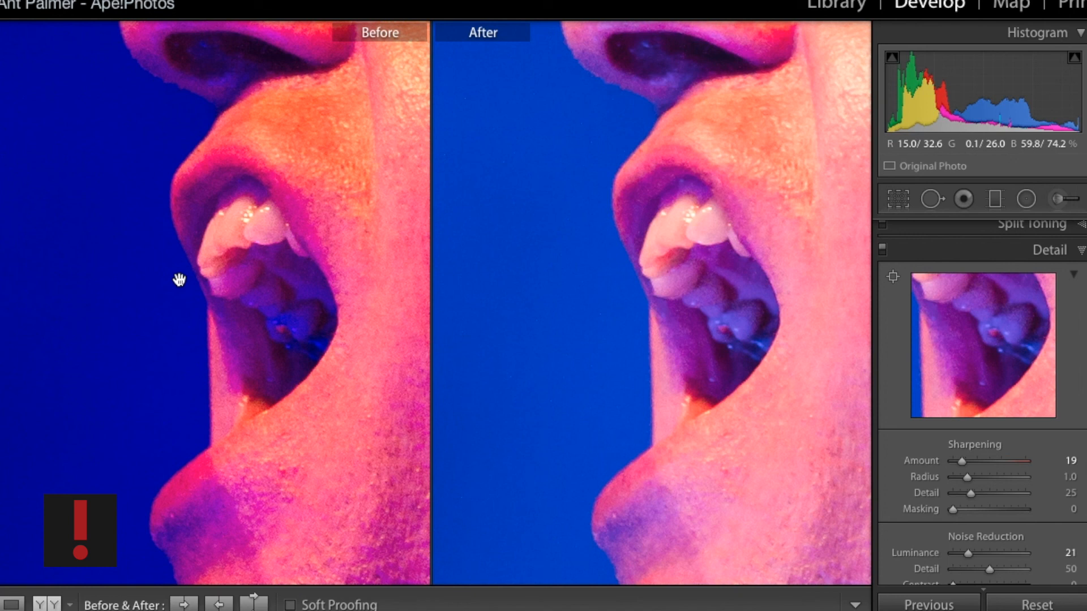
left_click(568, 236)
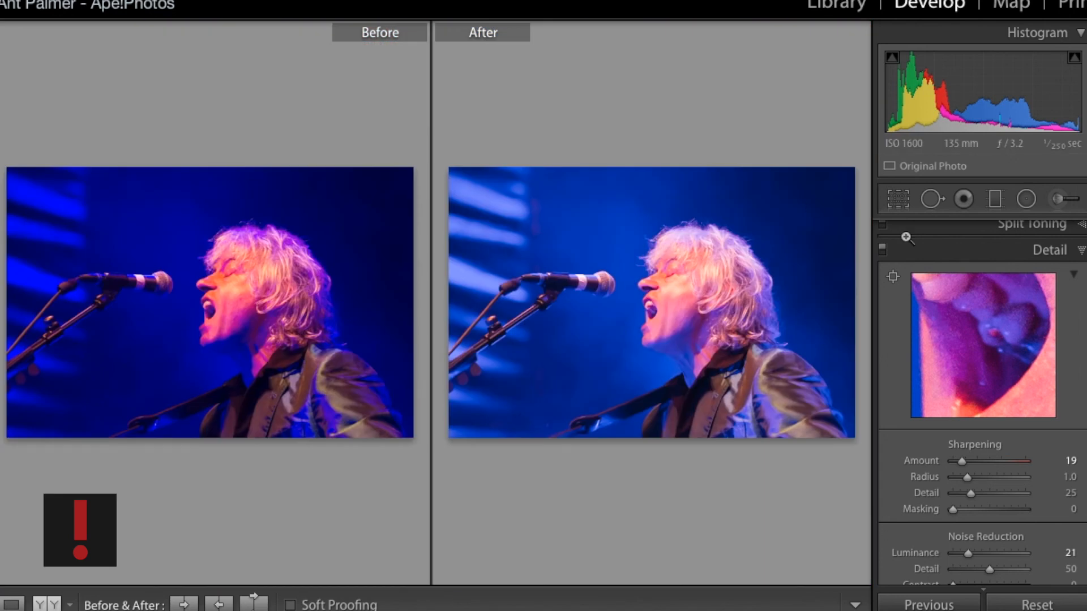
- Switch the photo's treatment to Black & White
scroll(1031, 256, "up", 2)
left_click(1053, 229)
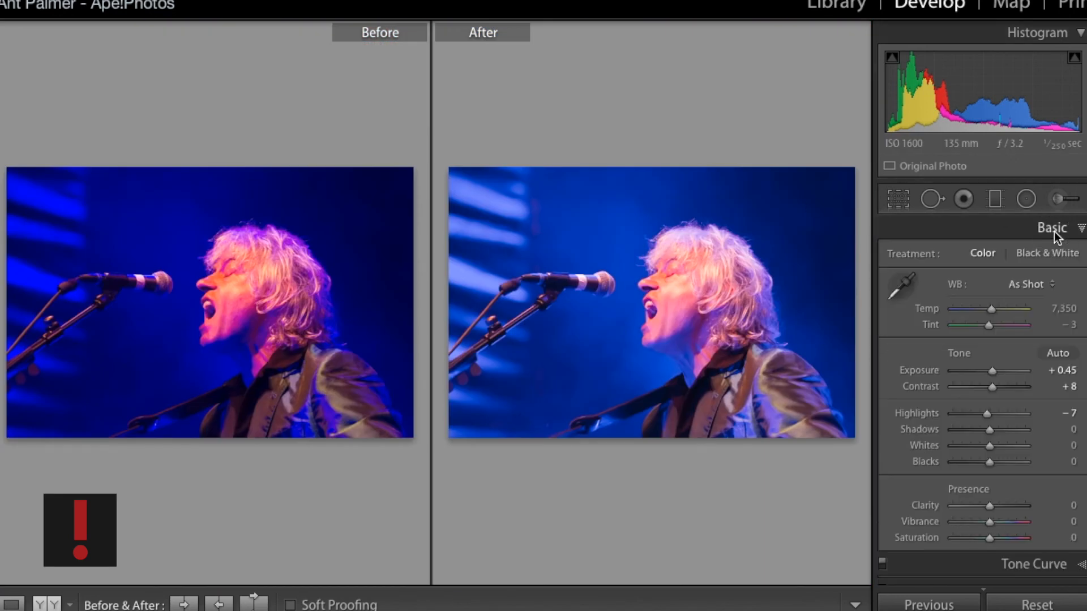
key("y")
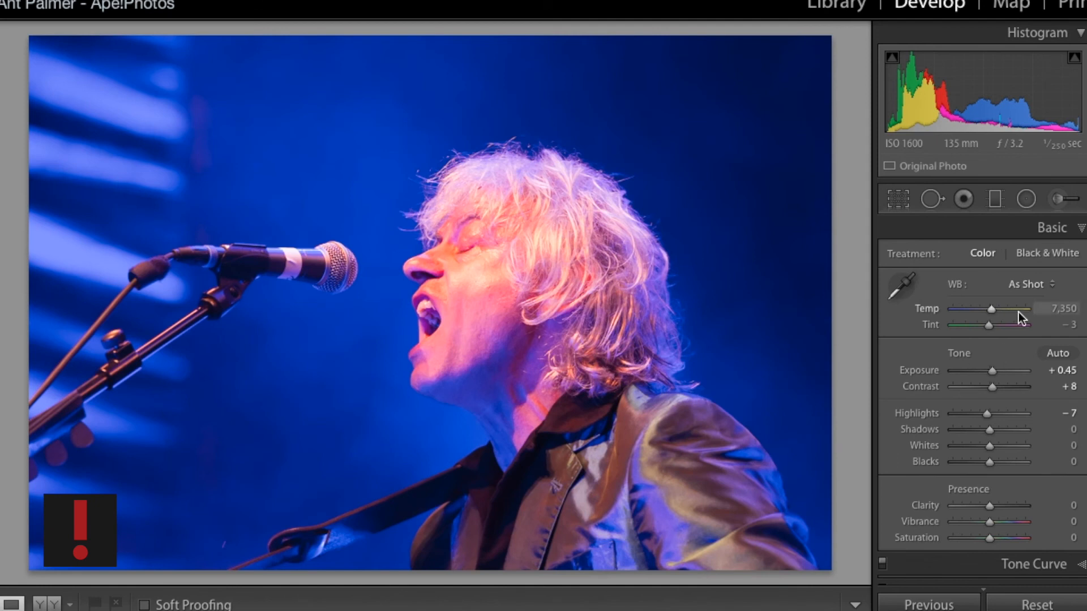
left_click(1049, 256)
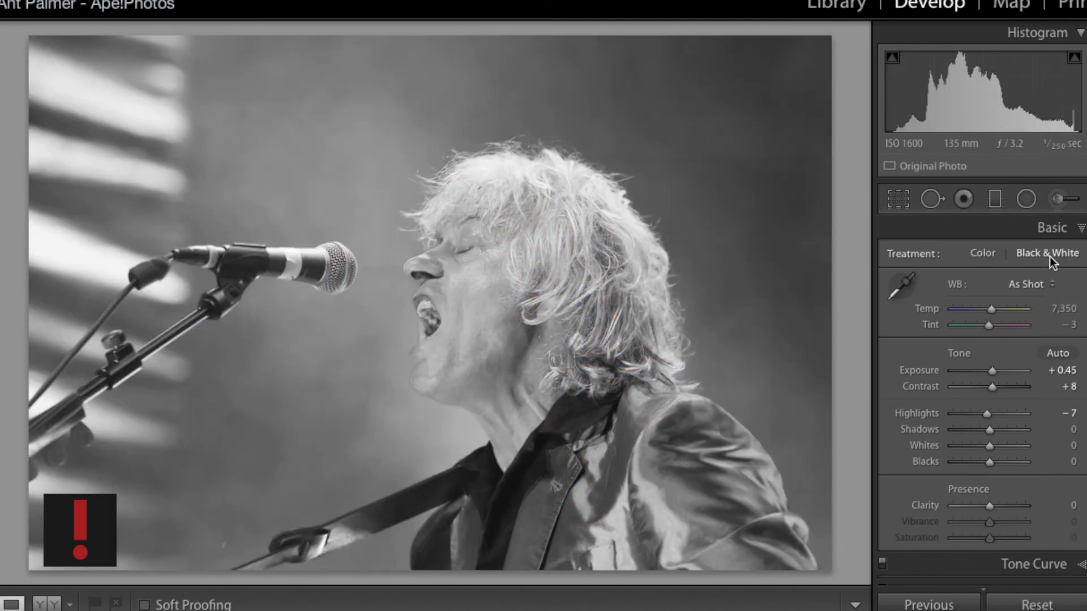
- Inspect the black-and-white face up close and compare it with the original
left_click(534, 357)
left_click_drag(451, 178, 378, 451)
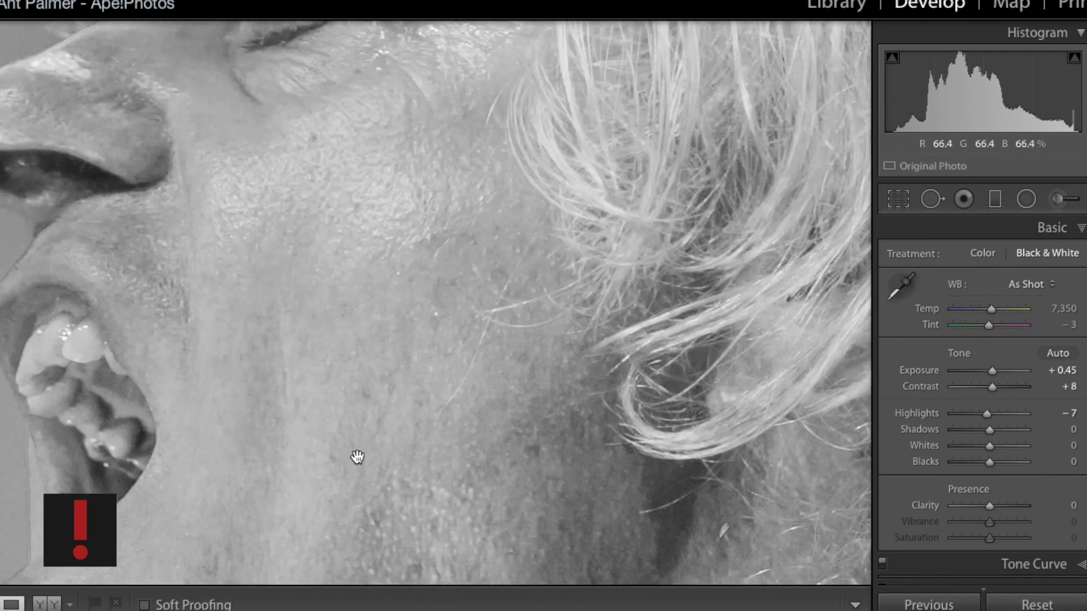
left_click_drag(267, 495, 322, 608)
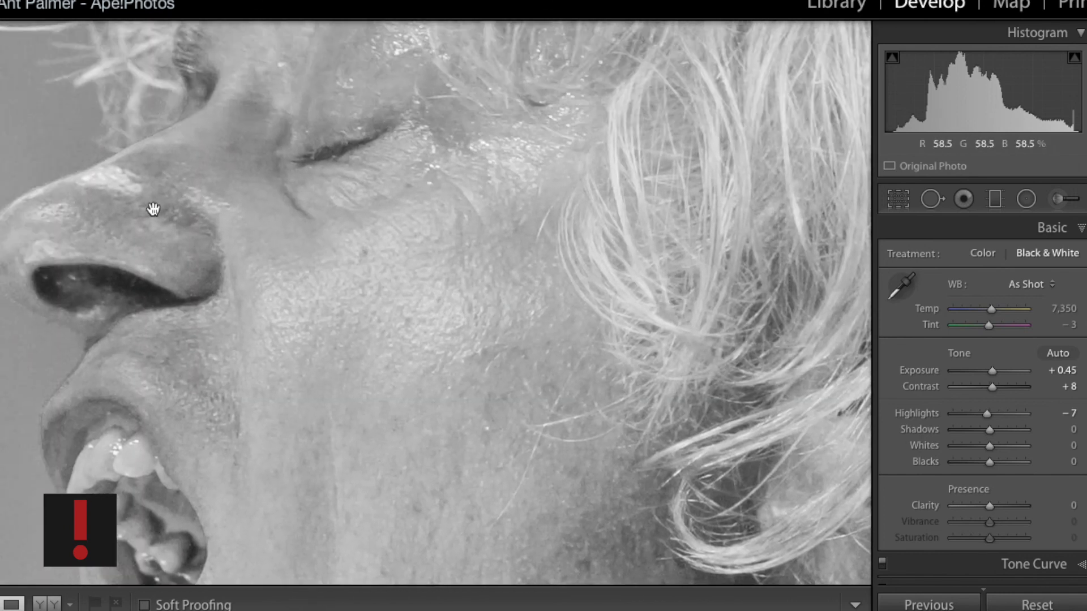
left_click(364, 384)
key("y")
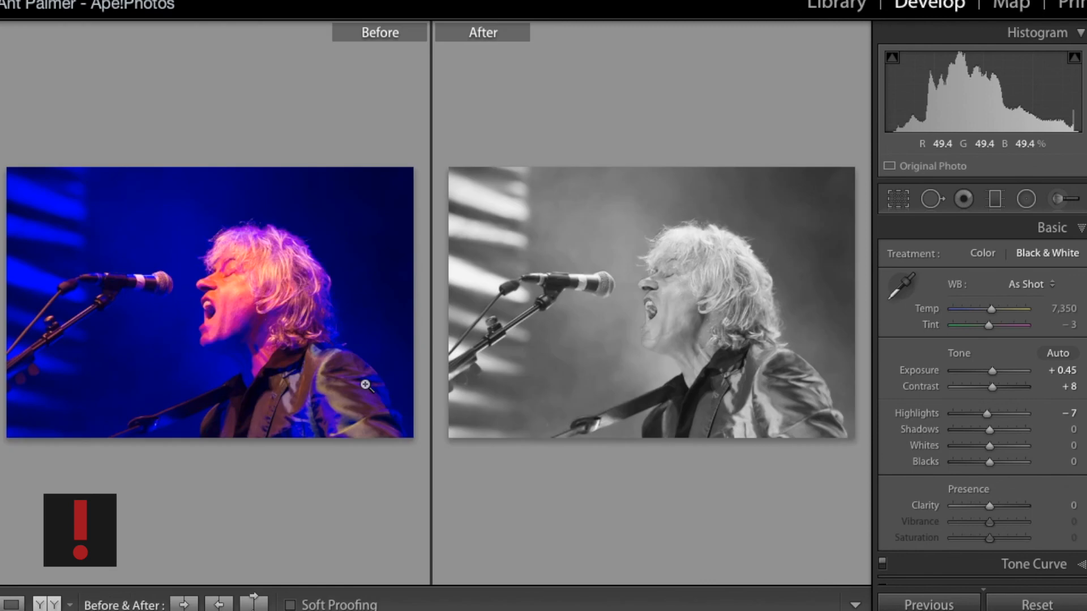